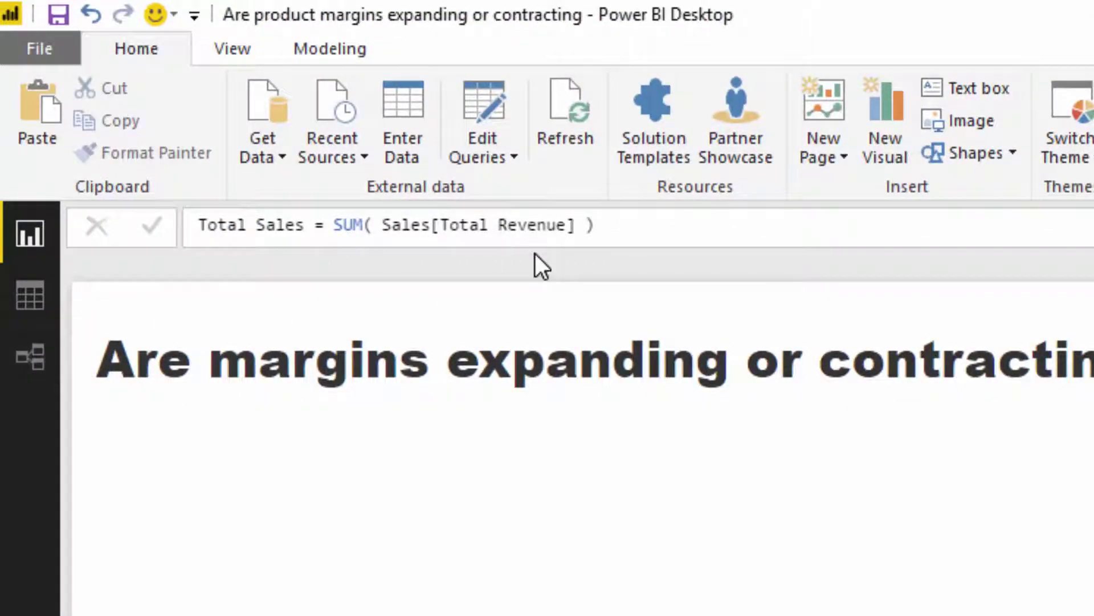
Select the whole Total Sales = SUM( Sales[Total Revenue] ) formula text
left_click_drag(657, 227, 210, 254)
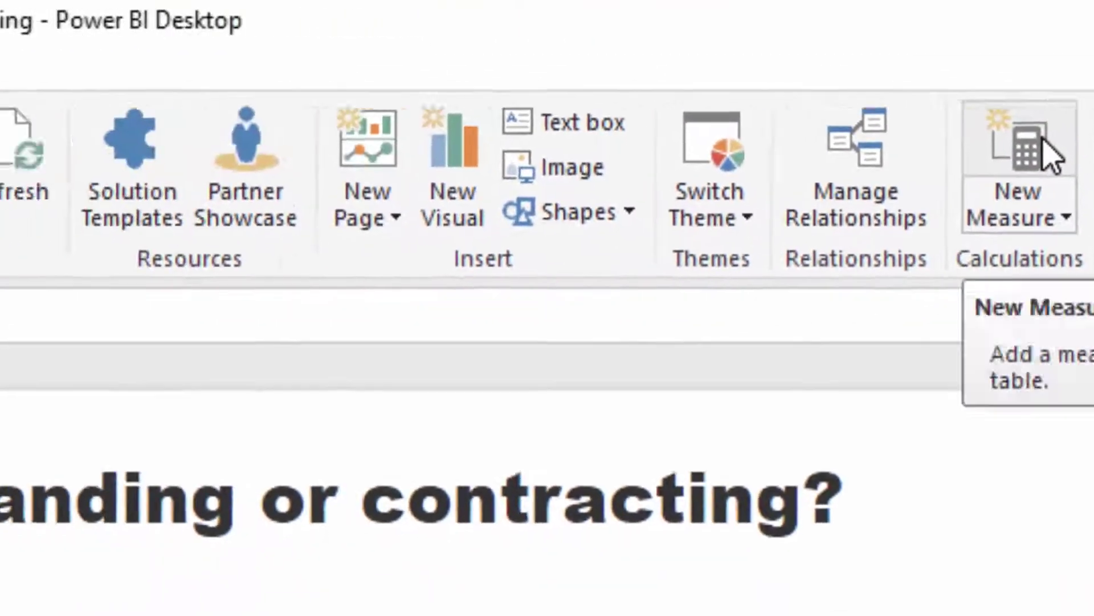
Start a new measure named Total Profits that begins with [Total Sales] minus
left_click(1046, 145)
type("Tot")
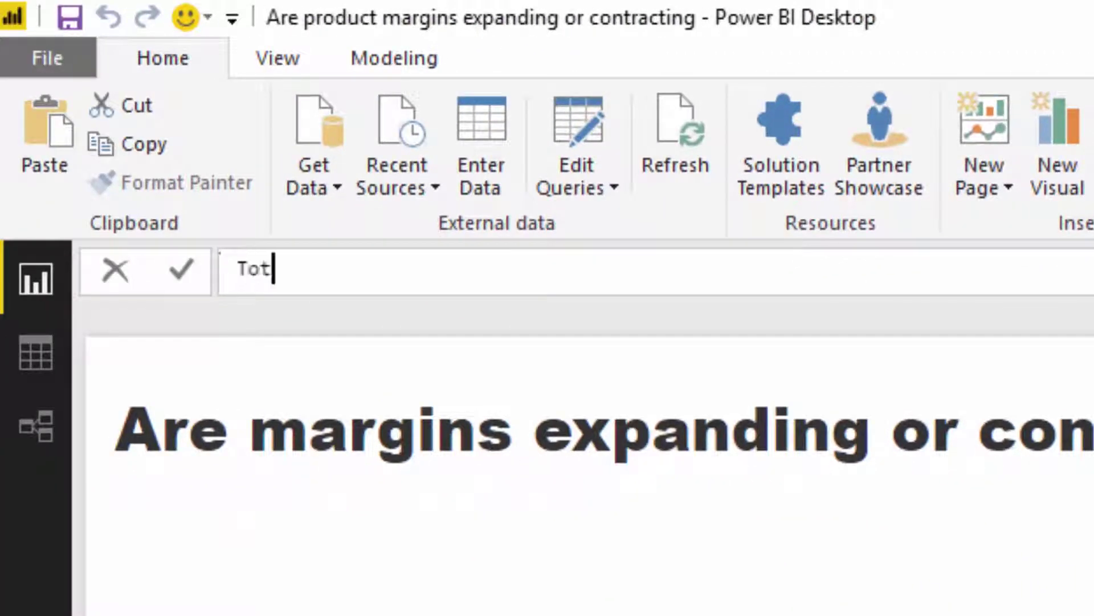
type("al Profits =")
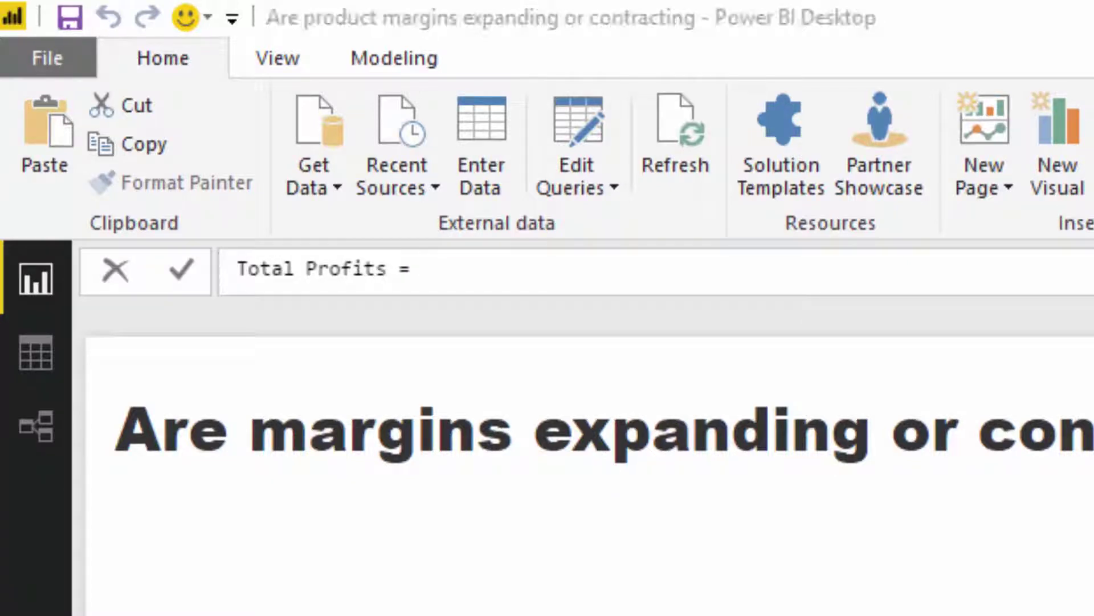
left_click(653, 276)
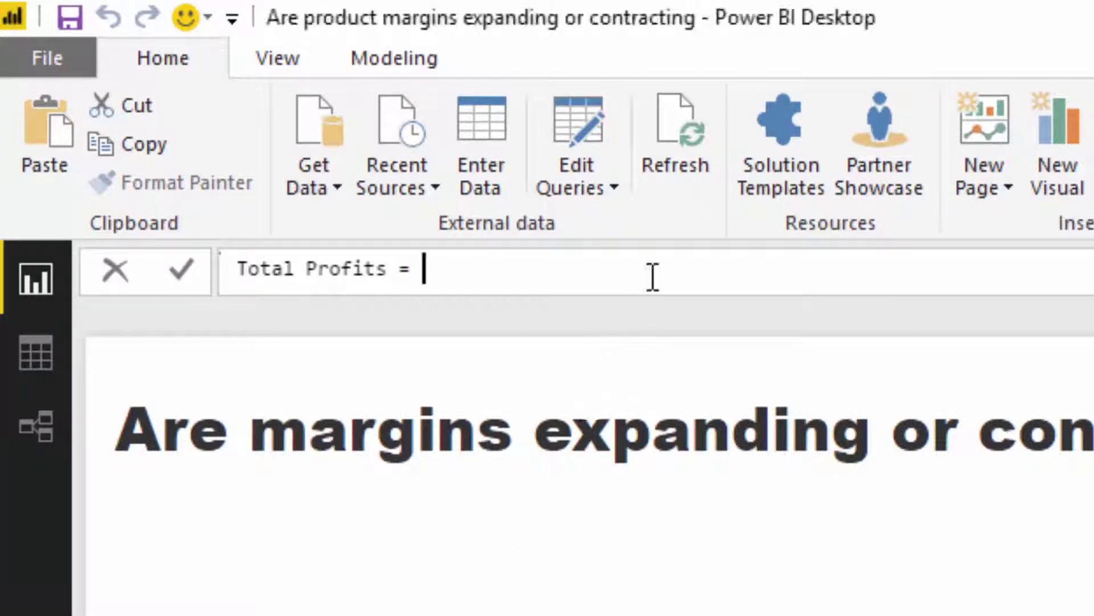
key("shift+Return")
type("Tota")
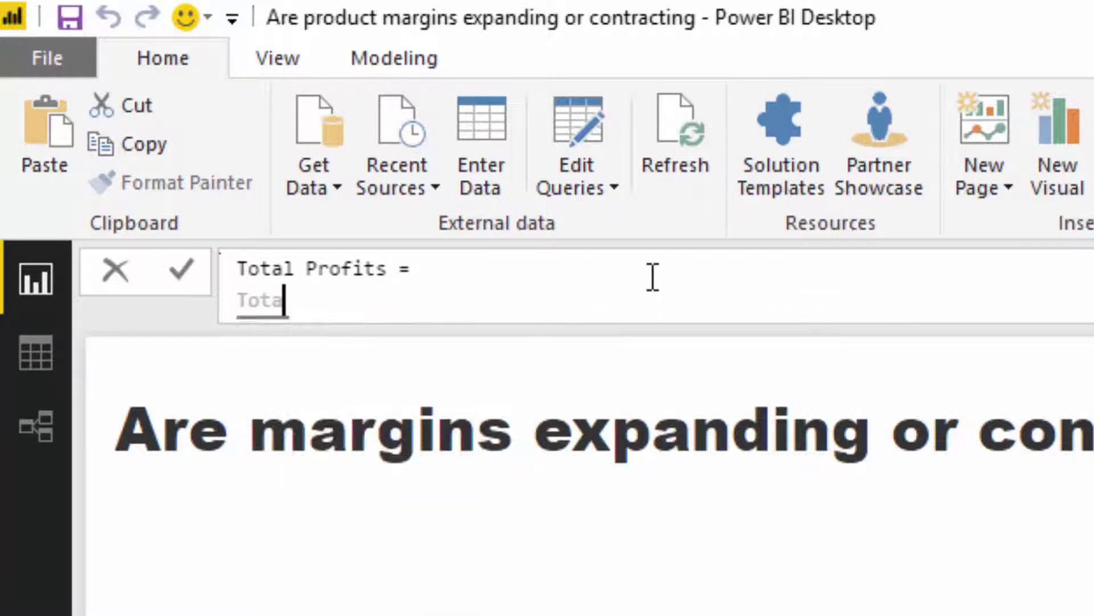
key("Tab")
type("-")
key("shift+Return")
key("Tab")
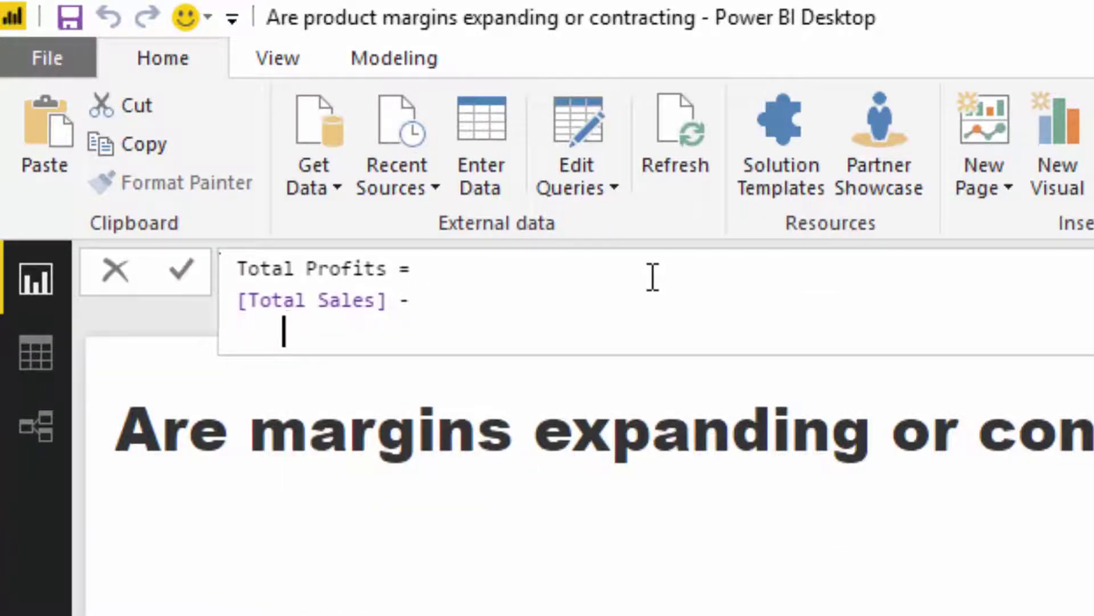
Finish it with SUMX( Sales, Sales[Order Quantity] * Sales[Total Unit Cost] ) and commit the measure
type("SUMX( Sales")
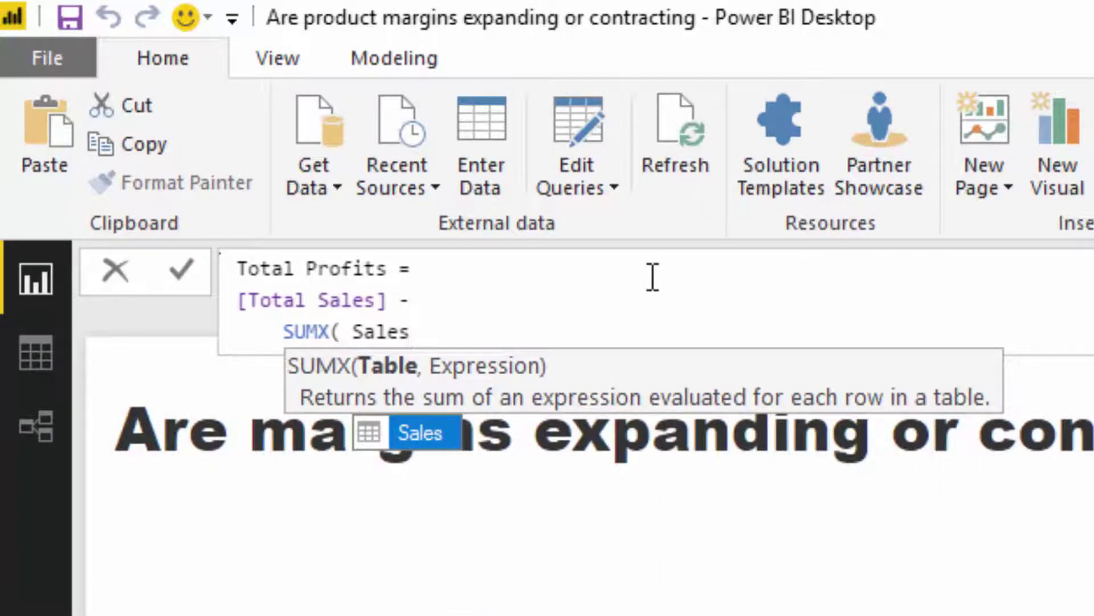
type(", Quan")
key("Tab")
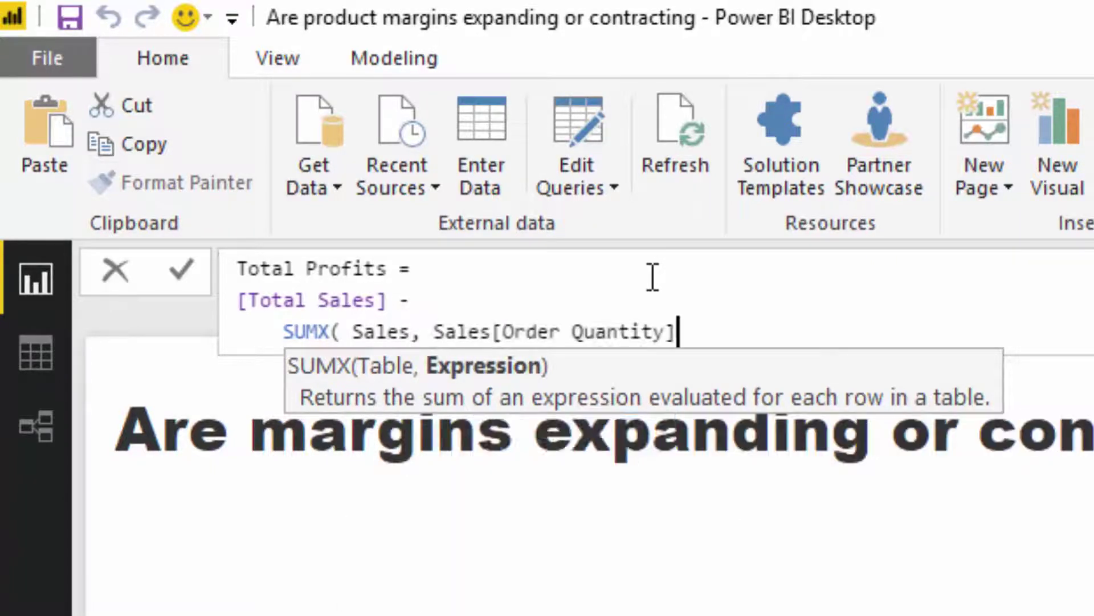
type("* Ton")
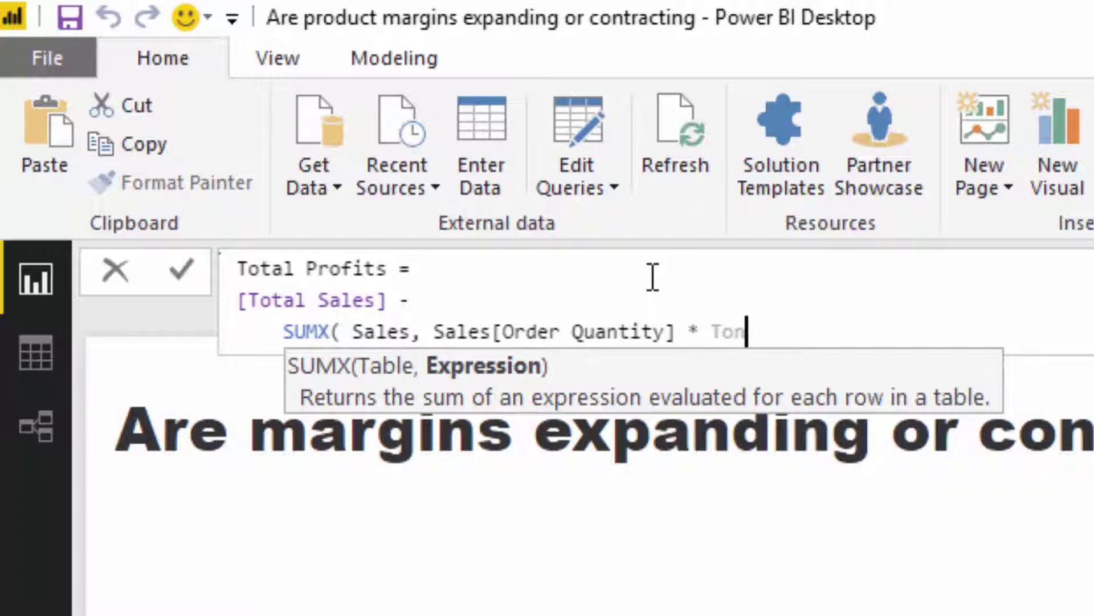
key("BackSpace")
key("BackSpace")
key("BackSpace")
type("Co")
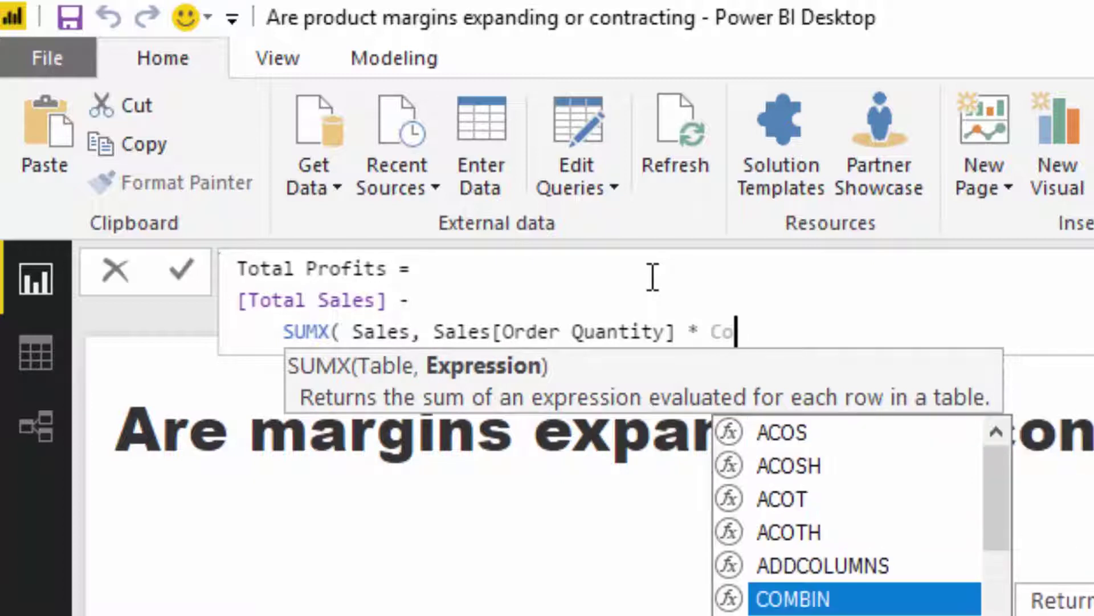
key("BackSpace")
key("BackSpace")
type("Tota")
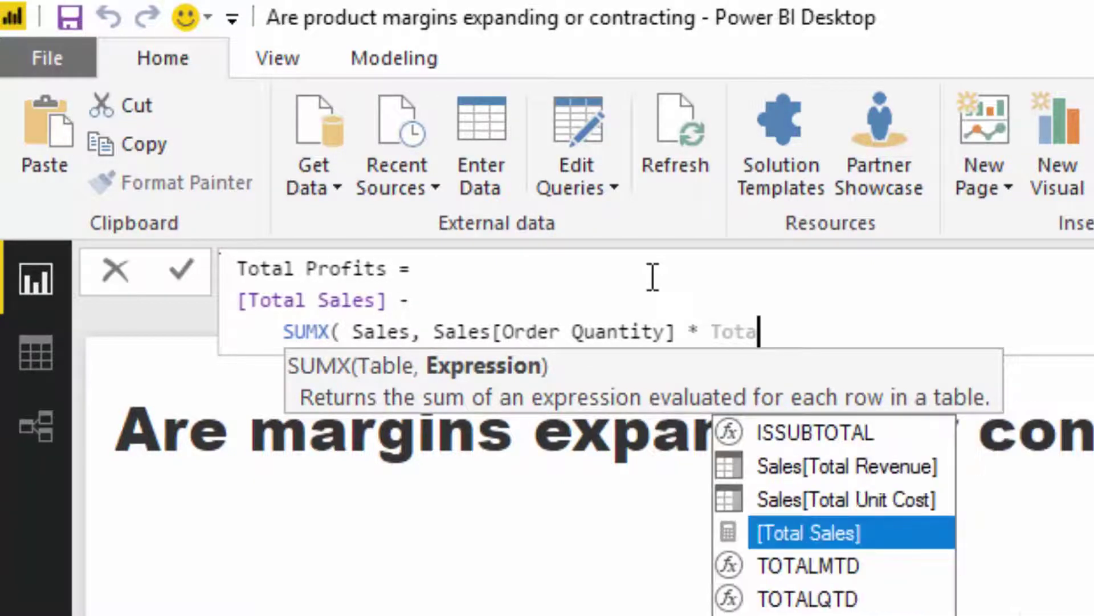
key("Up")
key("Tab")
type(")")
key("Return")
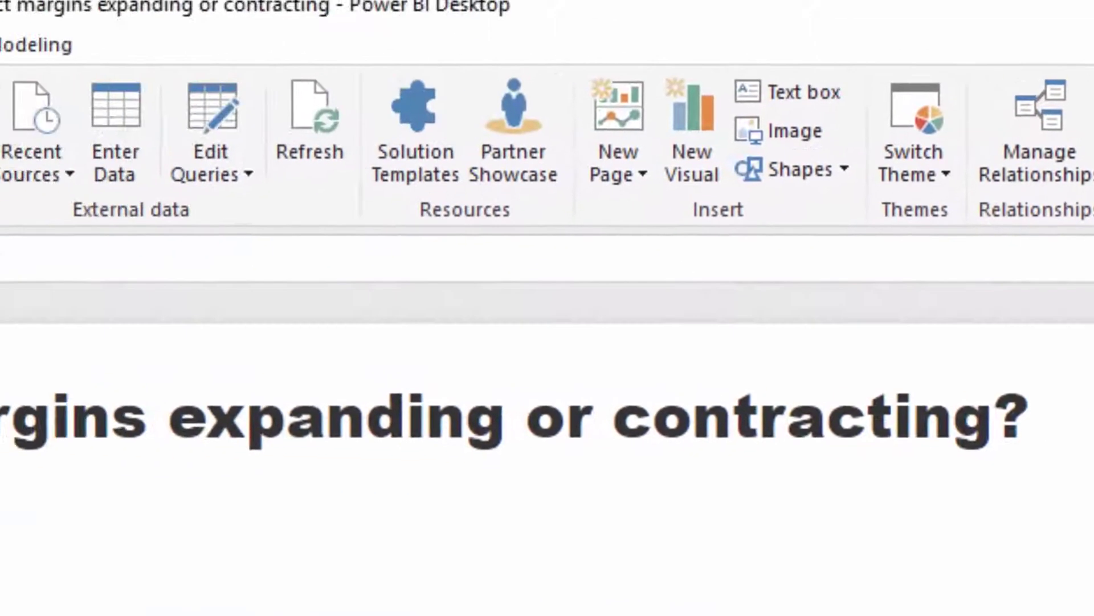
Write the measure Profit Margins = DIVIDE( [Total Profits], [Total Sales], 0 )
key("BackSpace")
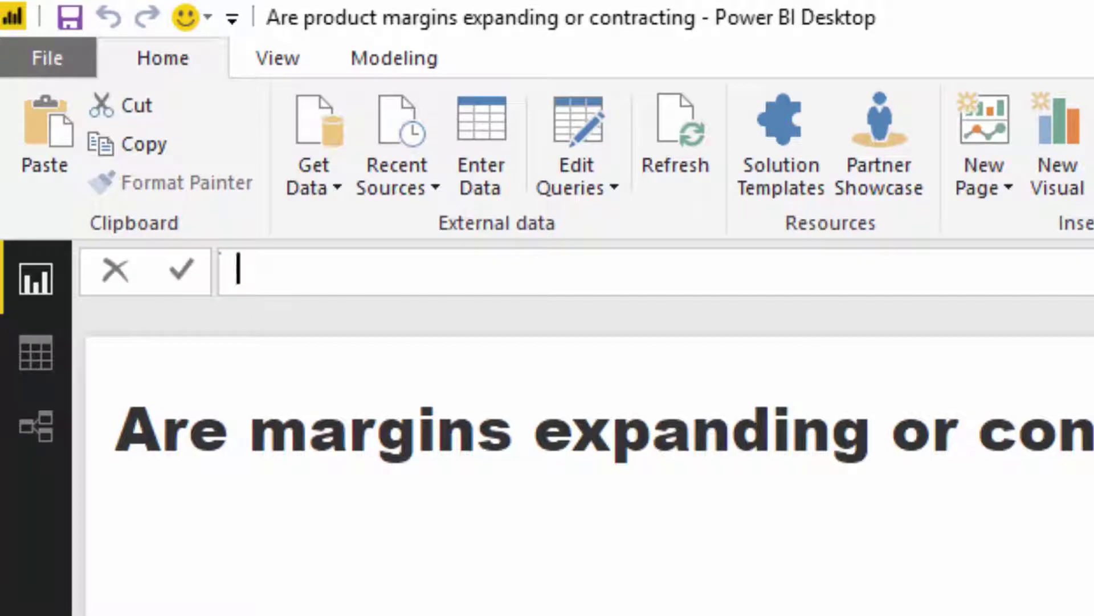
type("Profit Margins = DIV")
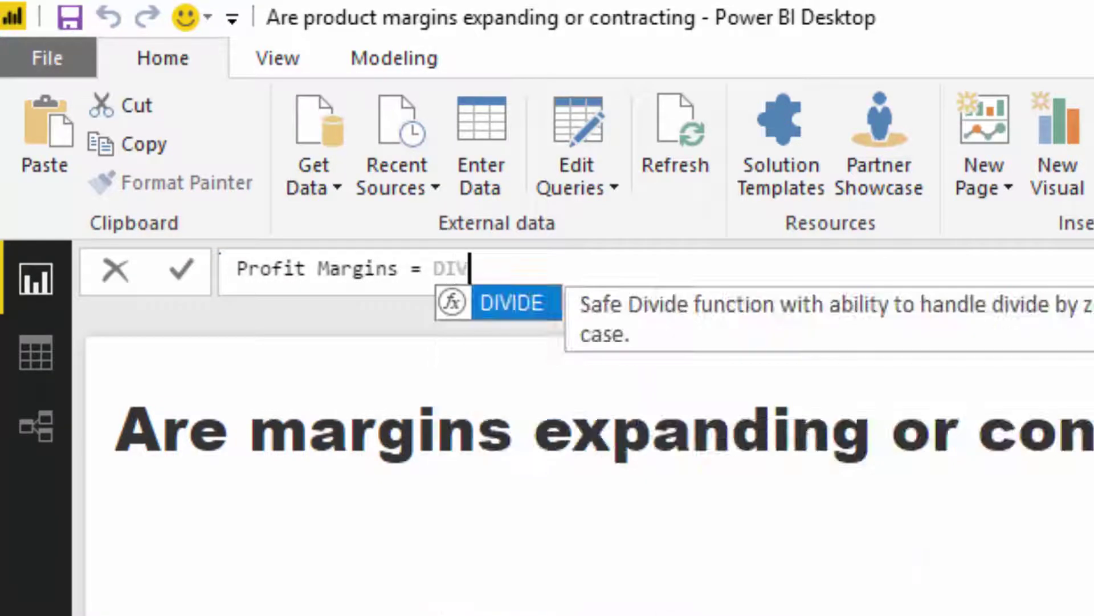
key("Tab")
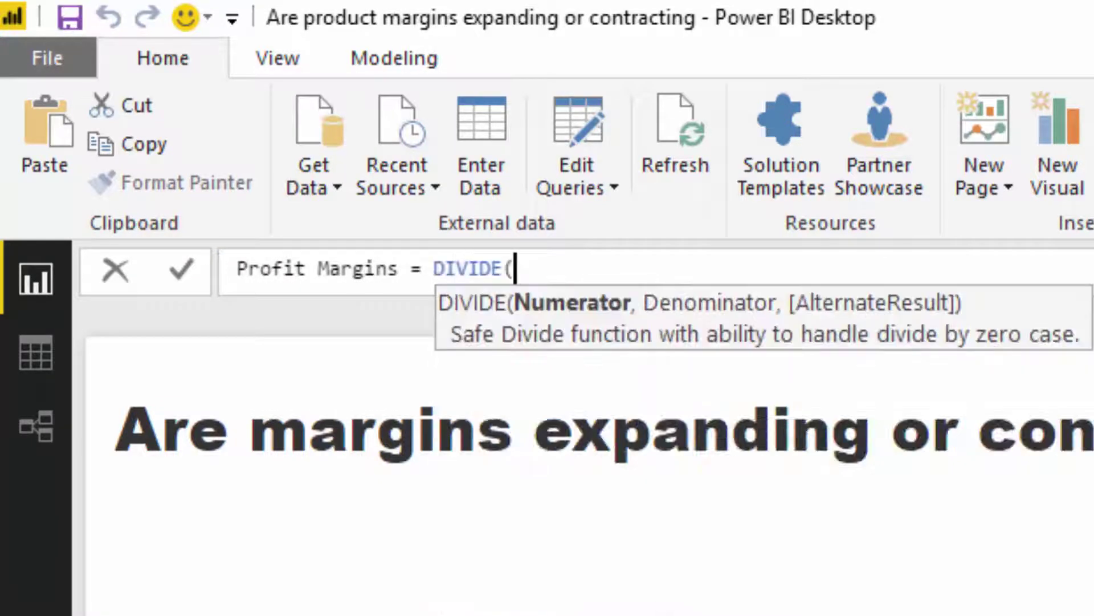
type("Tota")
key("Tab")
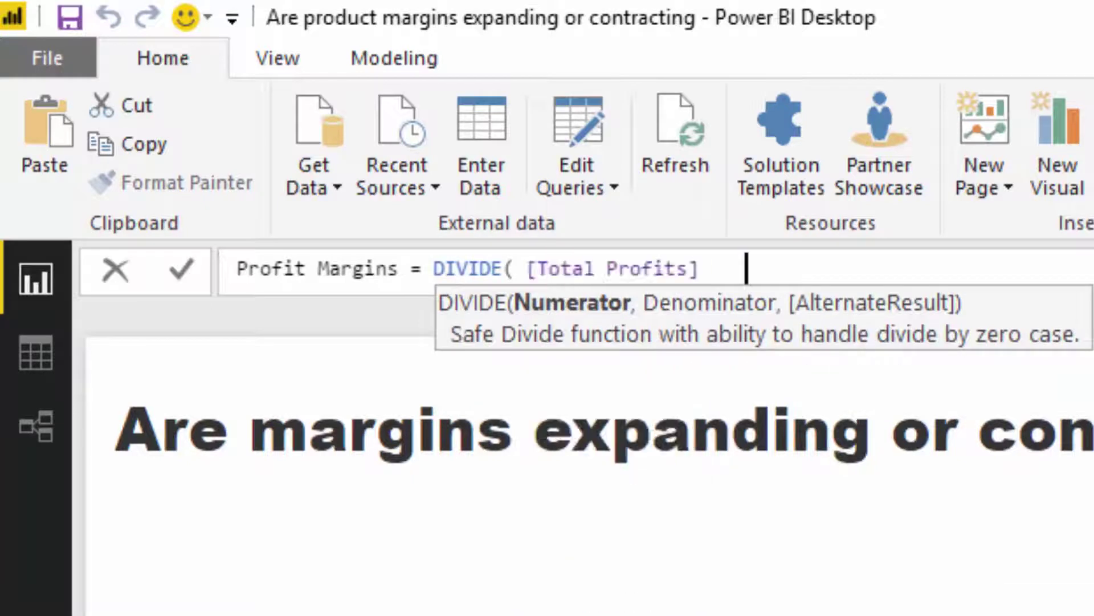
type(", ")
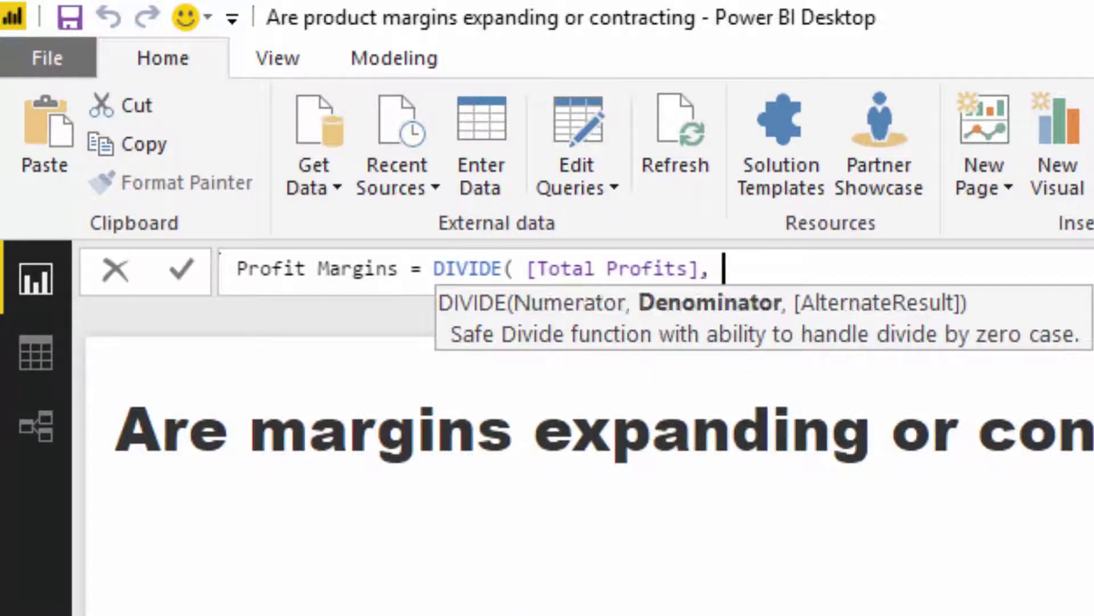
type("[To")
key("Tab")
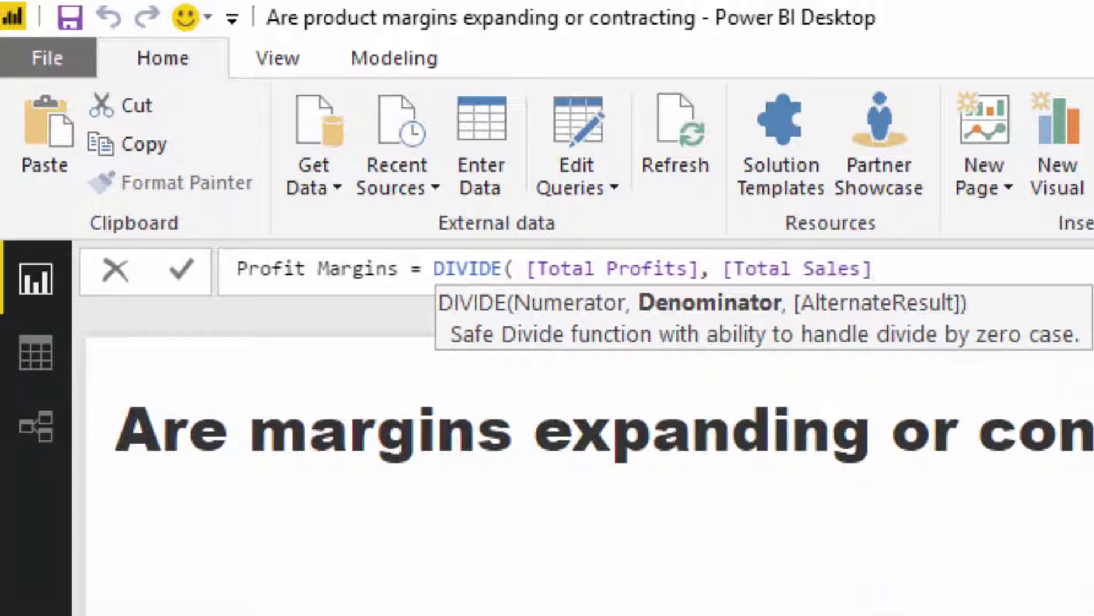
type(", 0 )")
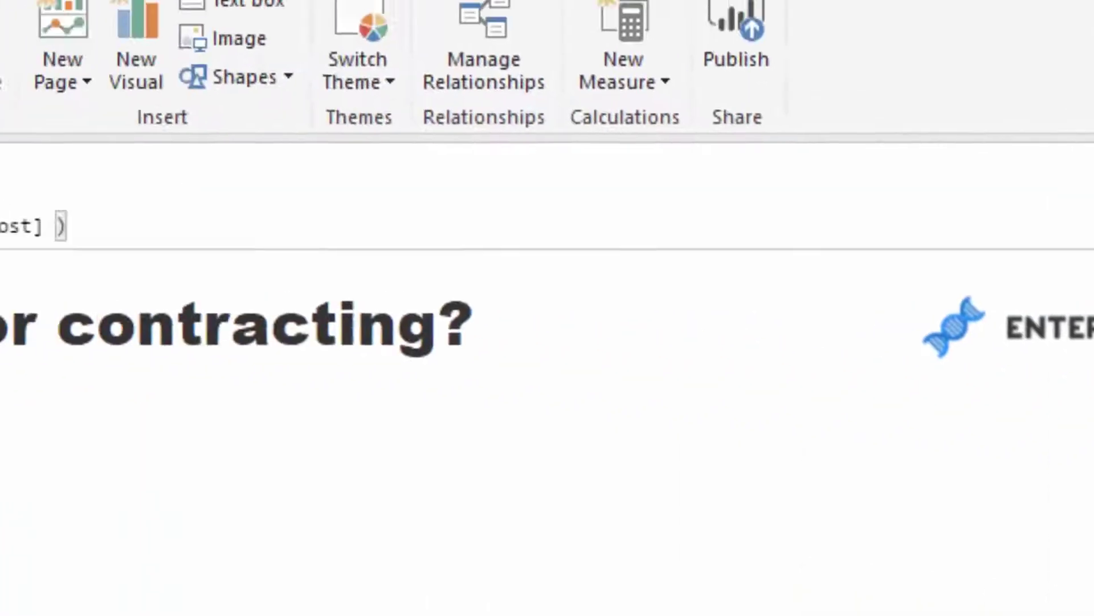
Format Profit Margins as a percentage with 1 decimal place
left_click(378, 61)
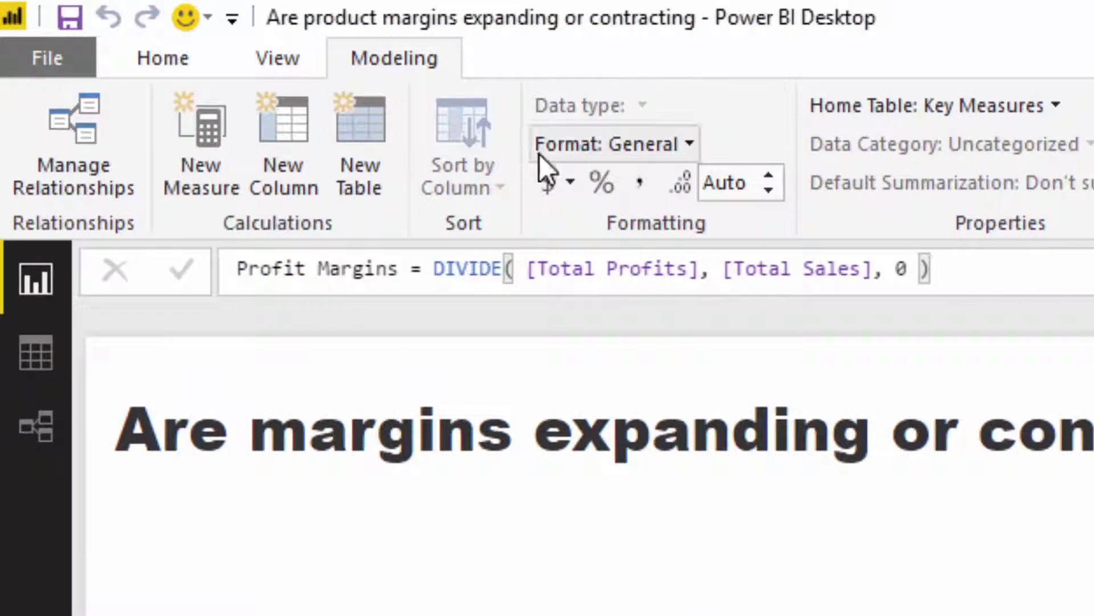
left_click(598, 184)
type("1")
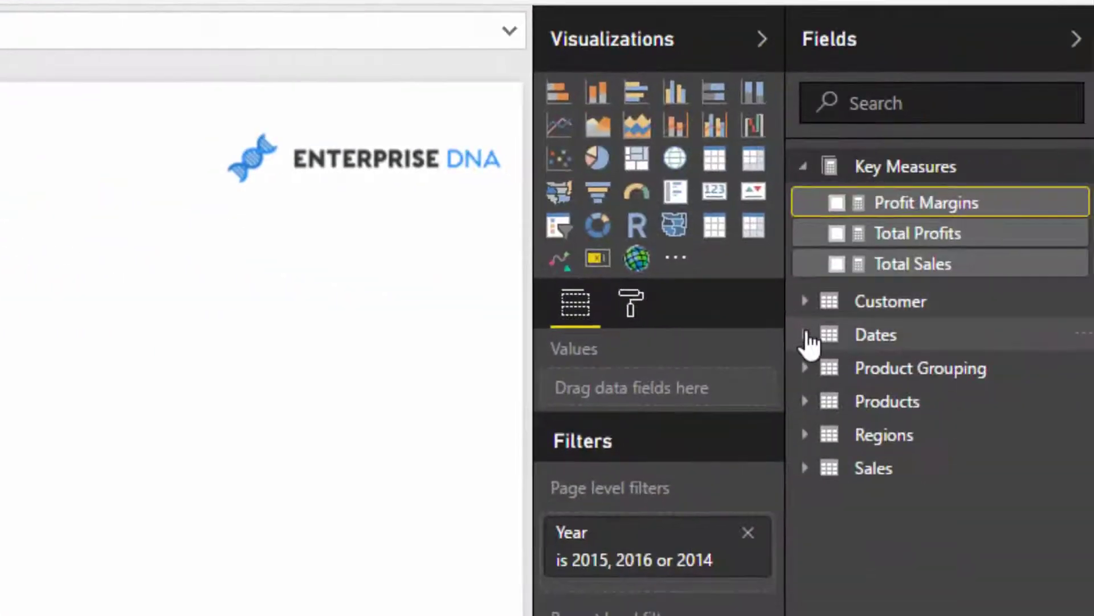
Create a table of Quarter & Year with Profit Margins on the canvas
left_click(805, 336)
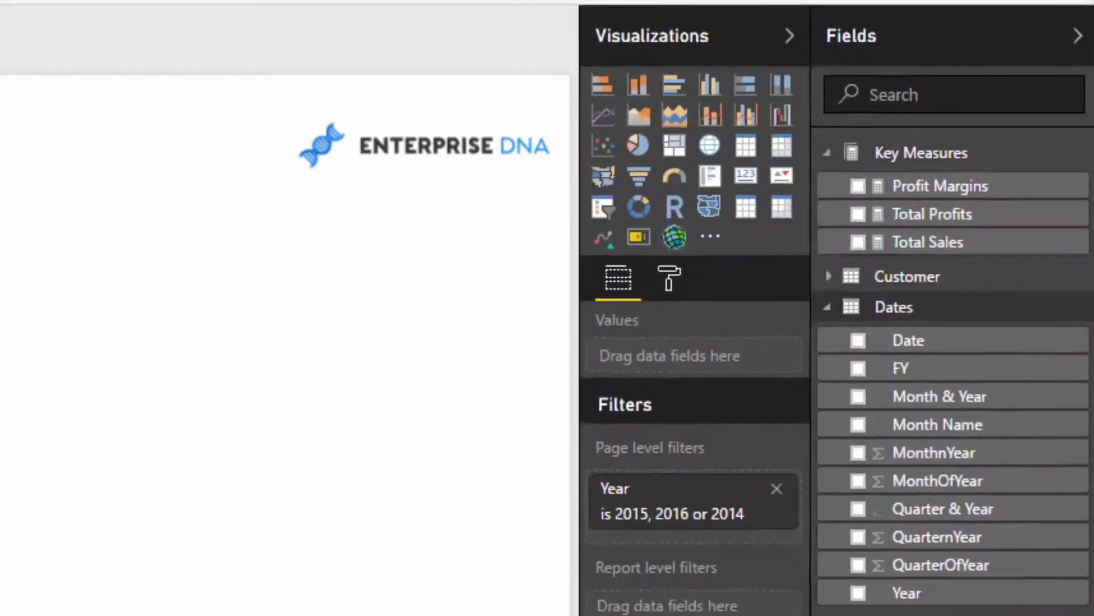
left_click_drag(943, 508, 179, 210)
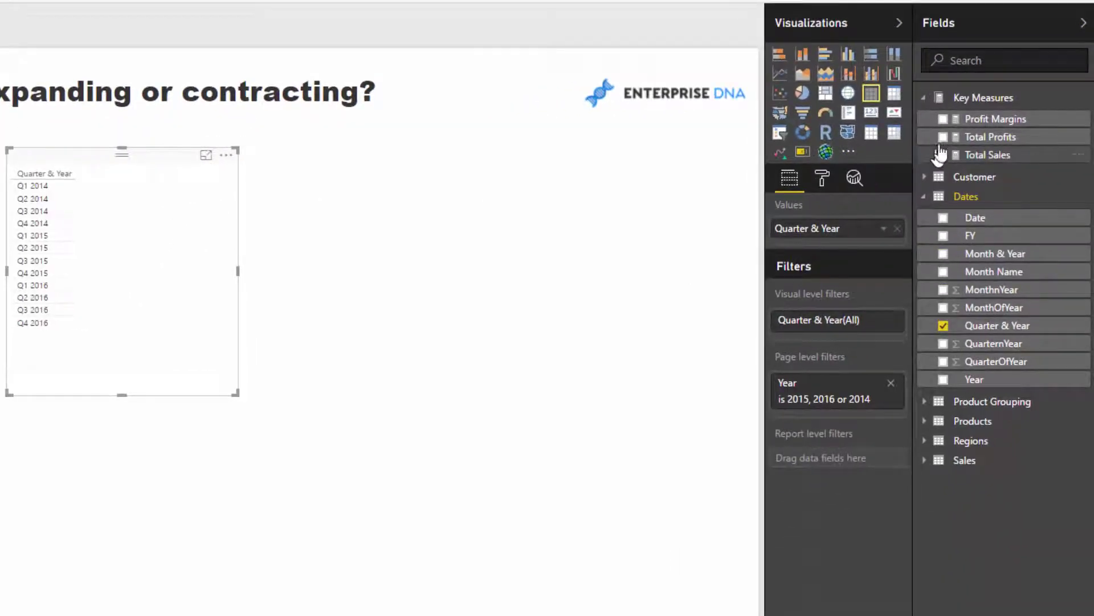
left_click_drag(988, 120, 841, 232)
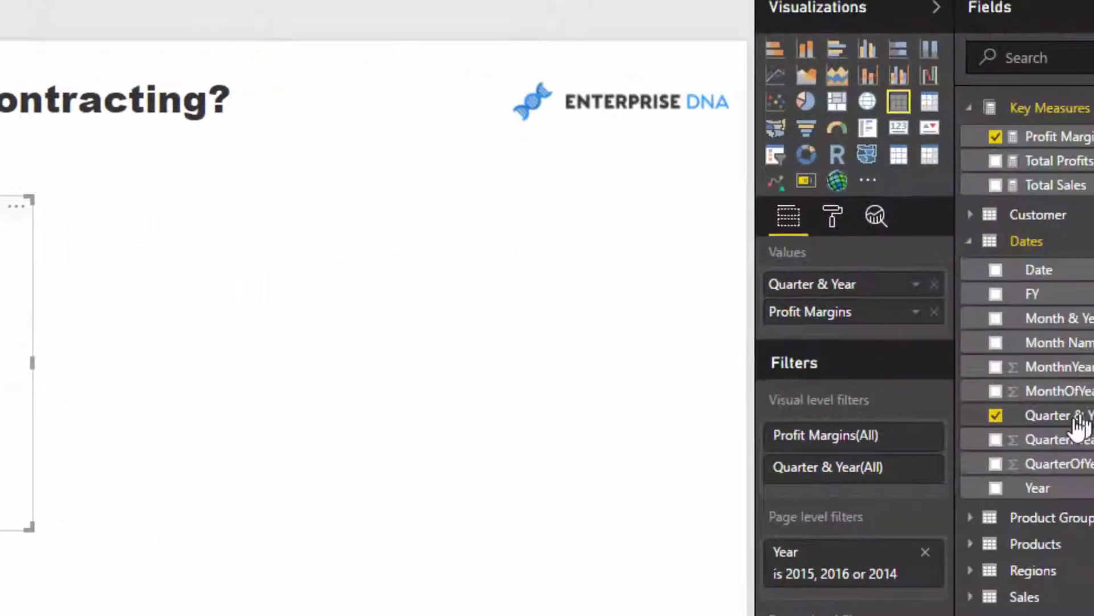
Add a Quarter & Year page filter that excludes Q1 2014, then nudge the table into place
left_click_drag(1075, 420, 788, 583)
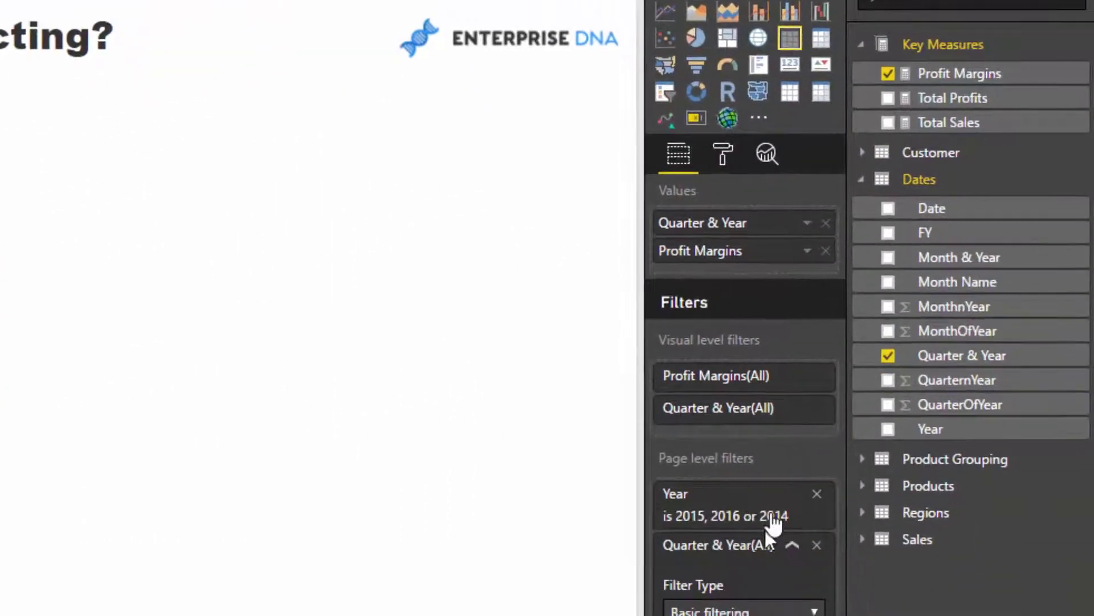
left_click(552, 301)
left_click(552, 327)
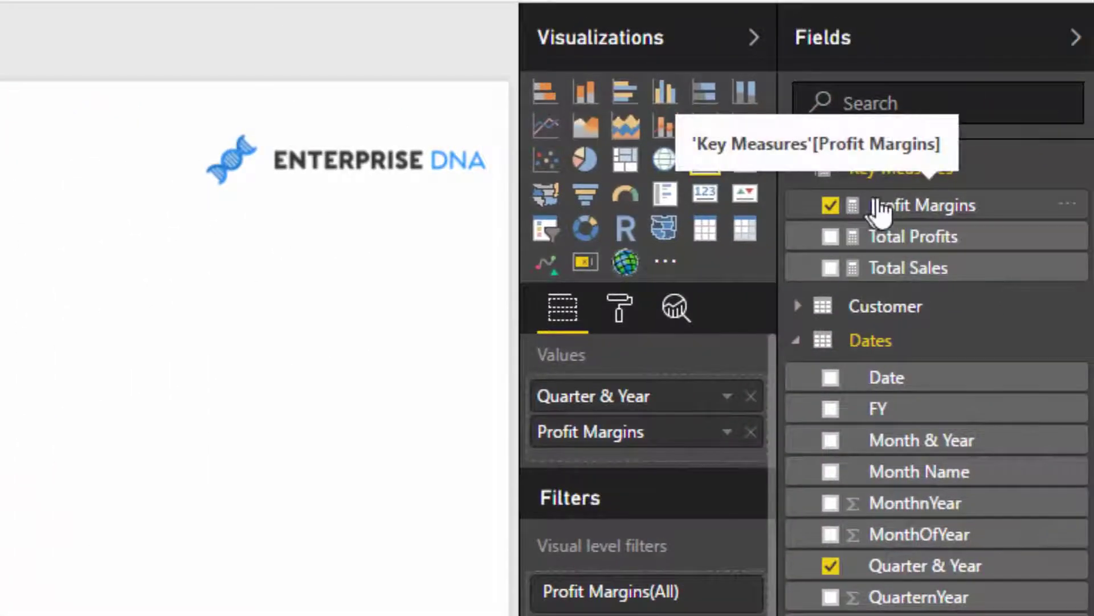
left_click(893, 210)
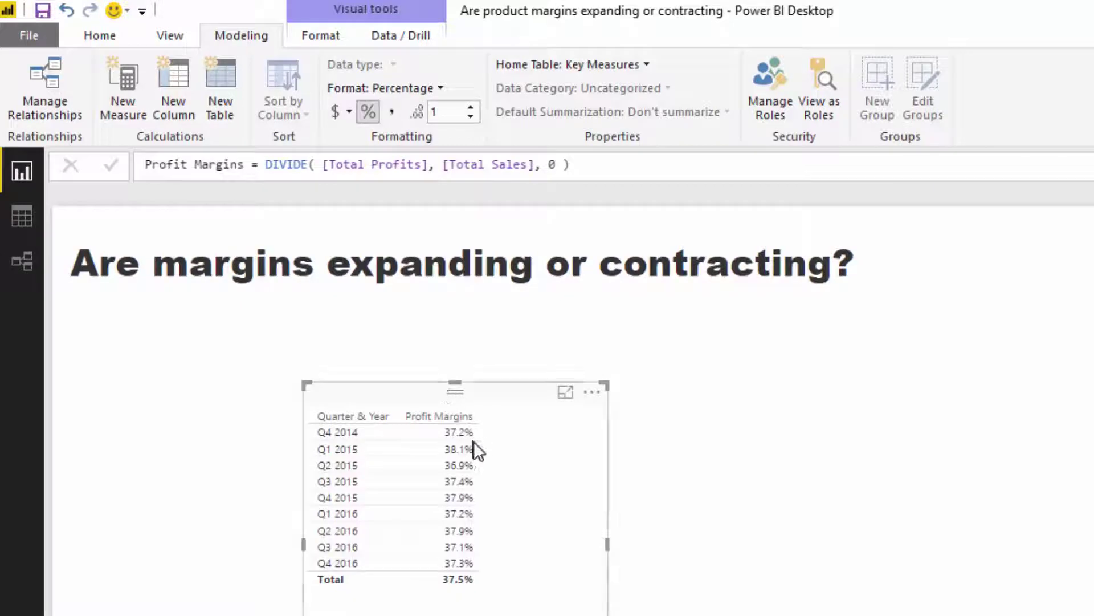
left_click_drag(517, 390, 522, 386)
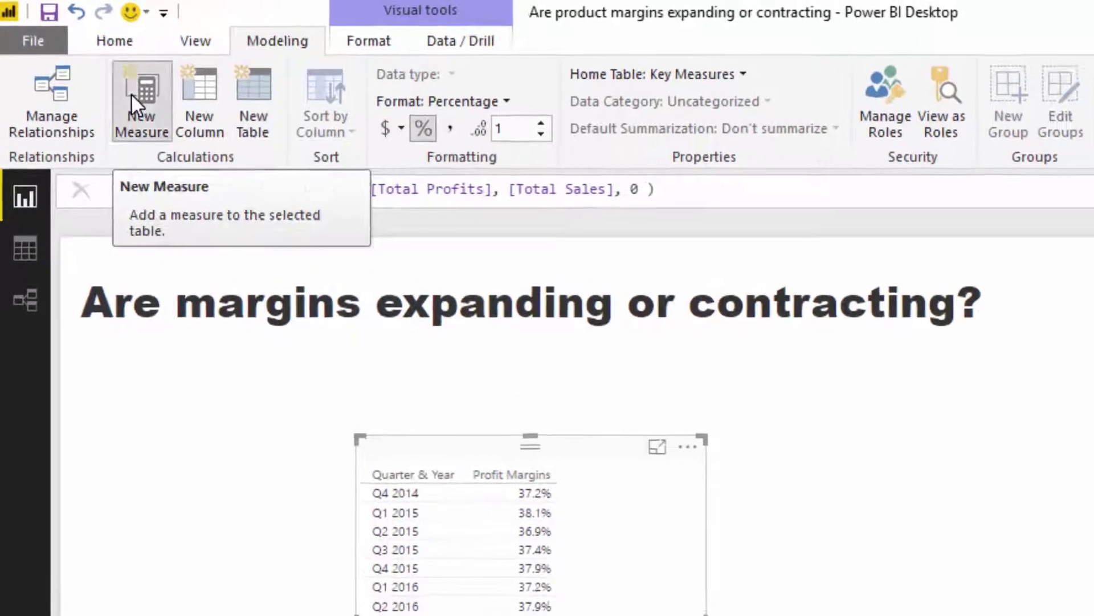
Start a new Profit Growth measure that begins with [Profit Margins]
left_click(117, 86)
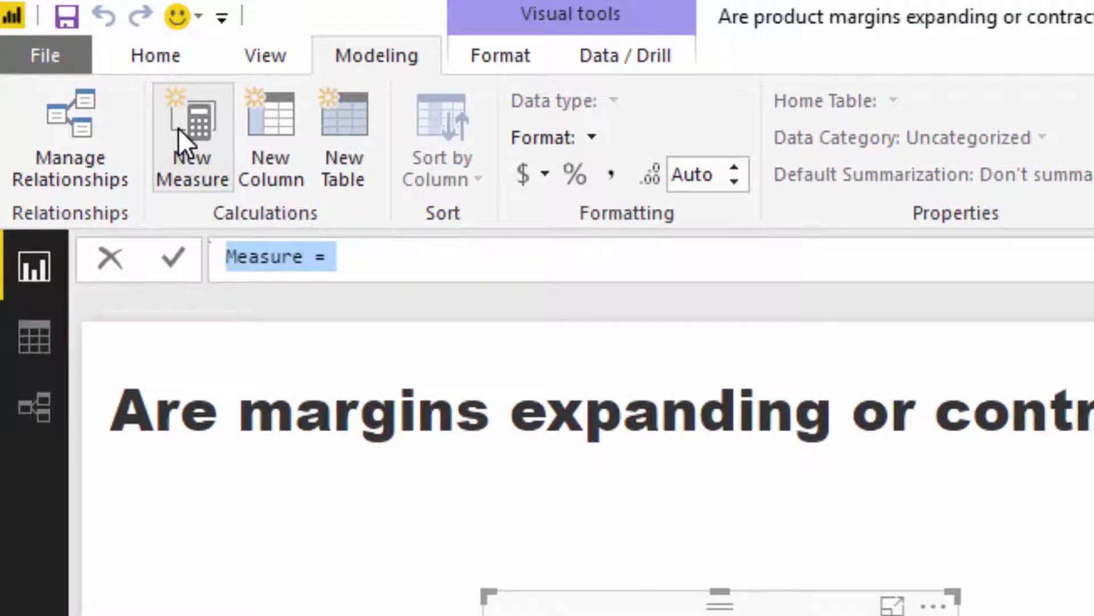
type("P")
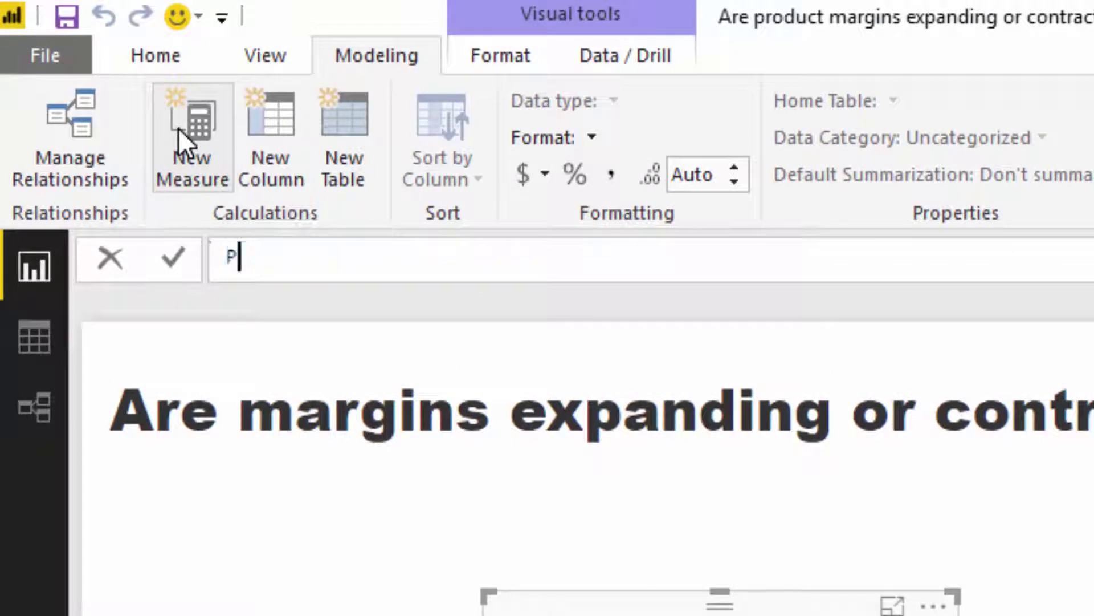
key("BackSpace")
type("Proft")
key("BackSpace")
type("it G")
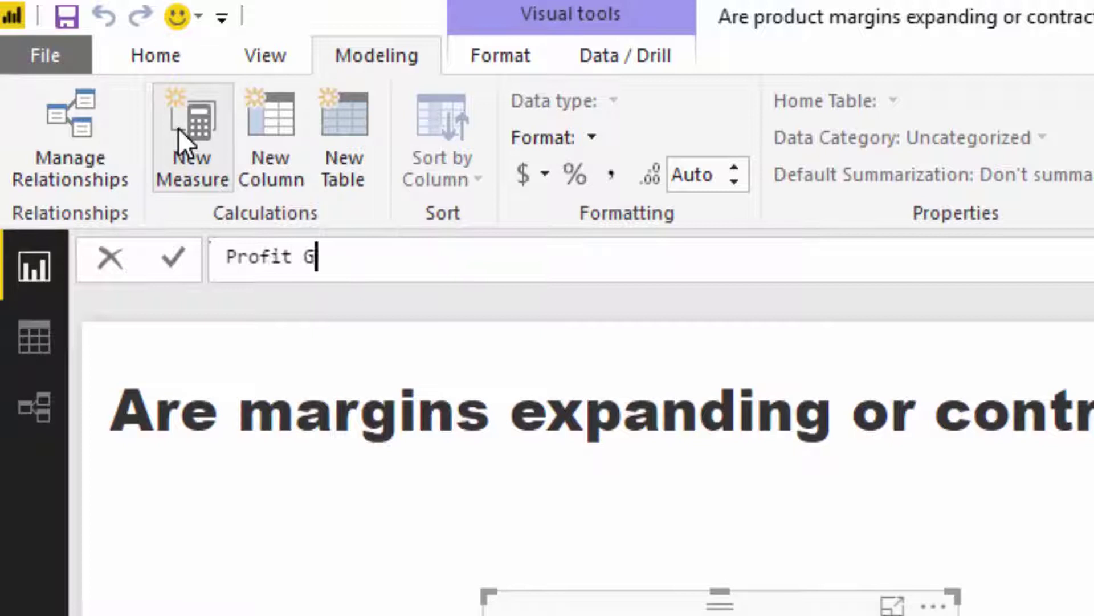
type("rowth =")
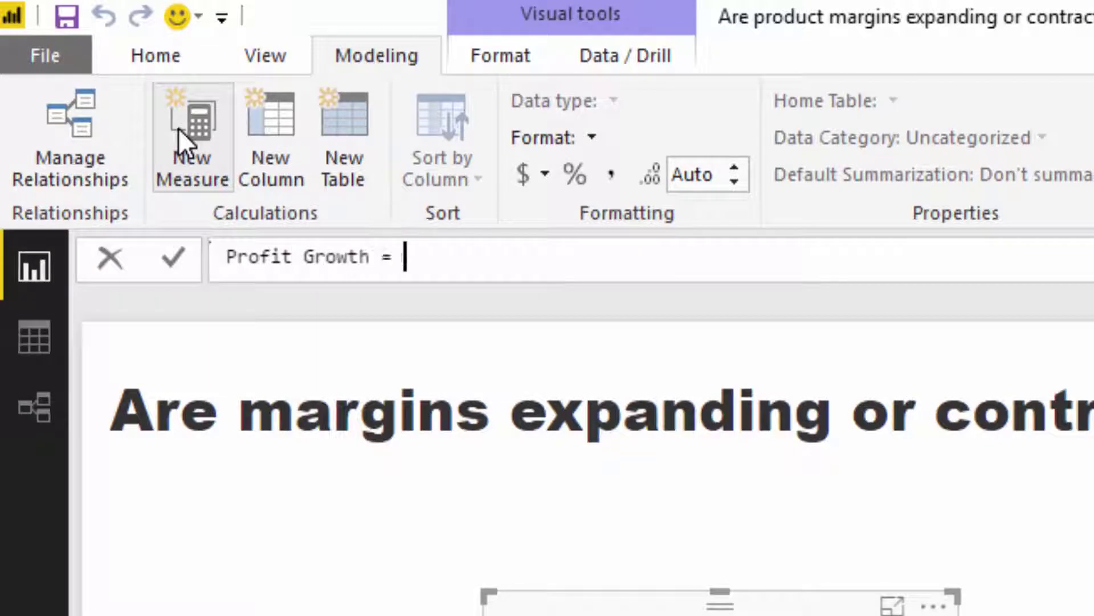
key("shift+Return")
type("Prof")
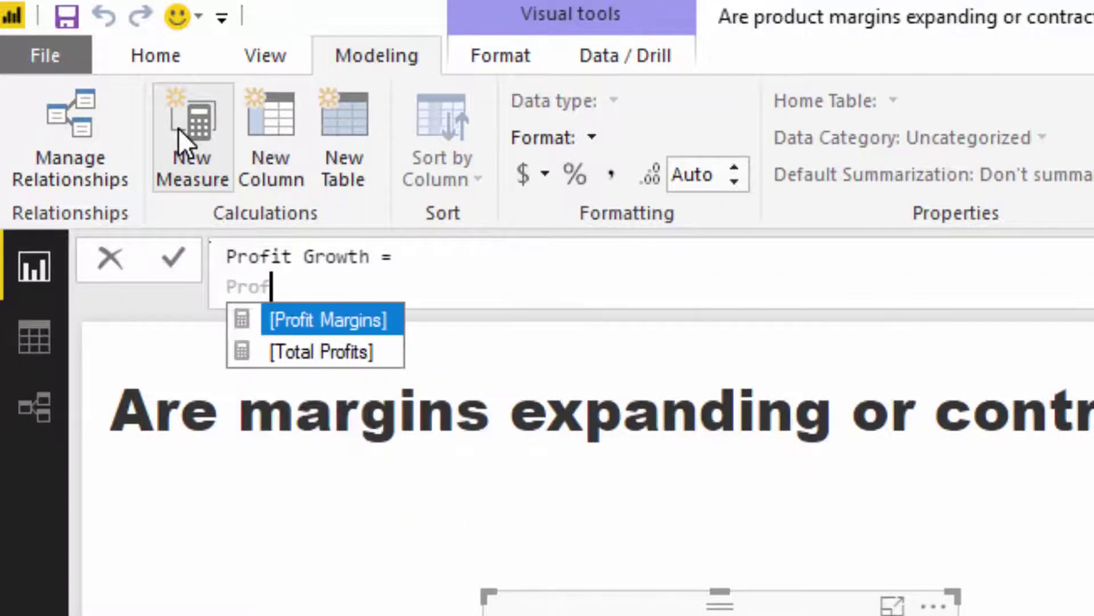
key("Tab")
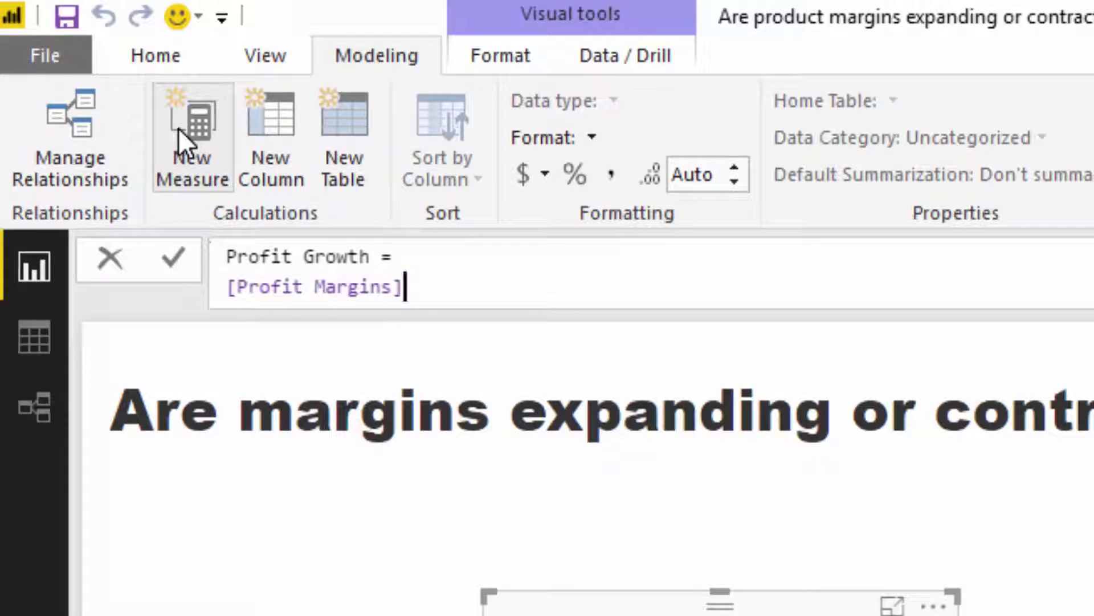
Subtract CALCULATE( [Profit Margins], DATEADD( Dates[Date], -1, QUARTER ) ) and commit the measure
type("- CAL")
key("Tab")
type("[Prof")
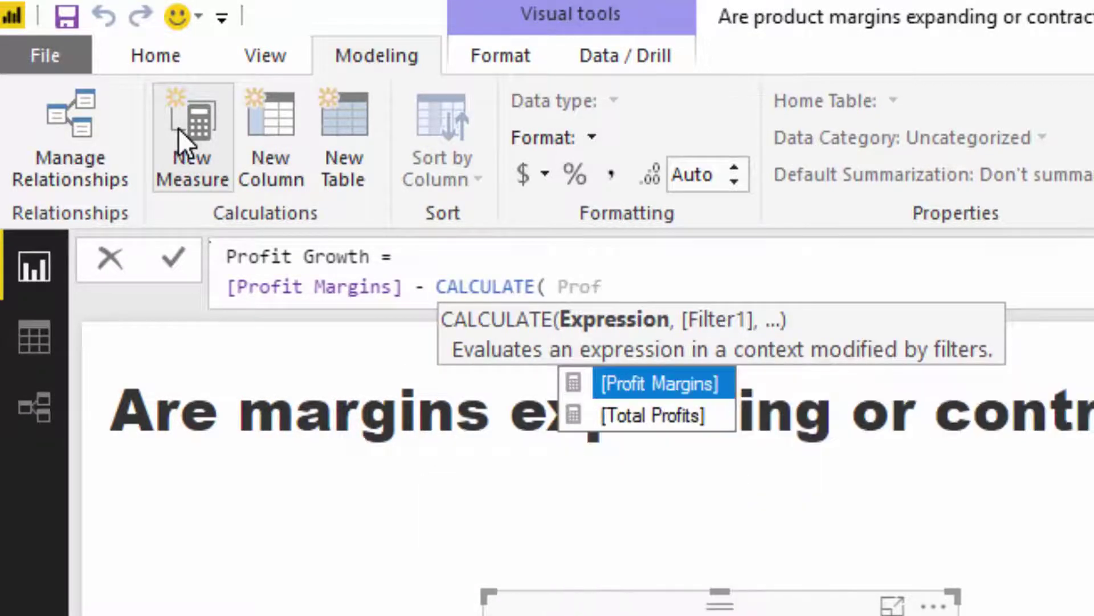
key("Tab")
type(", DAT")
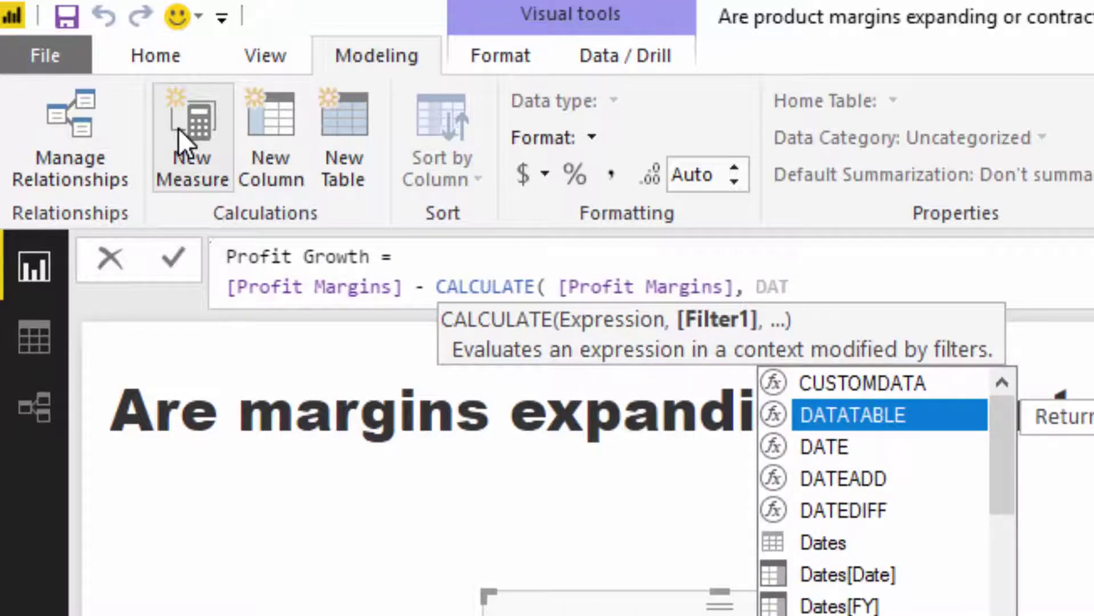
key("Down")
key("Down")
key("Tab")
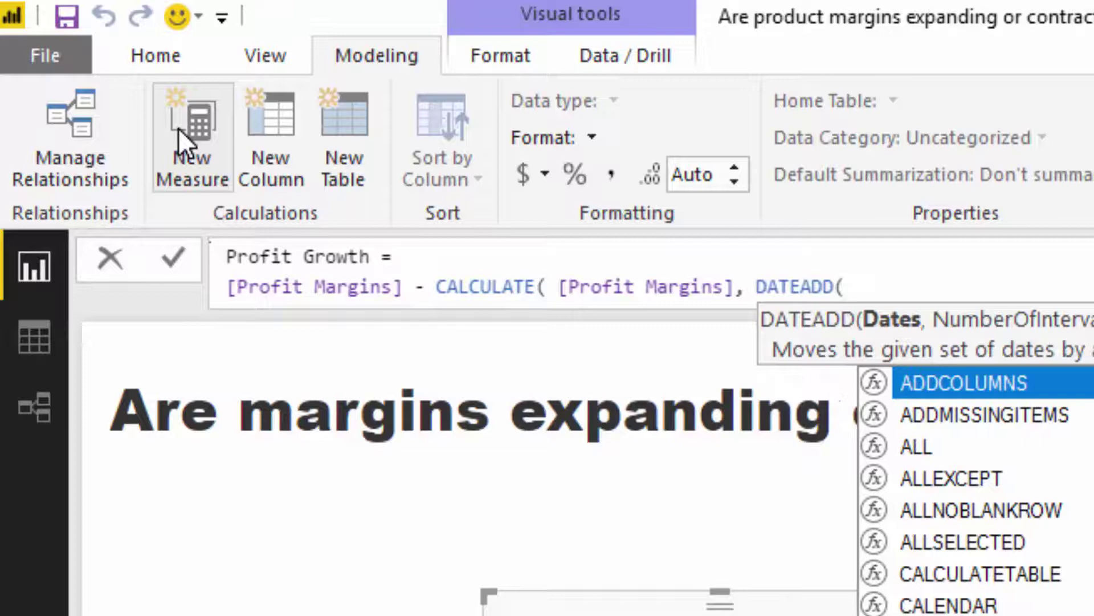
type("Dat")
key("Down")
key("Down")
key("Down")
key("Tab")
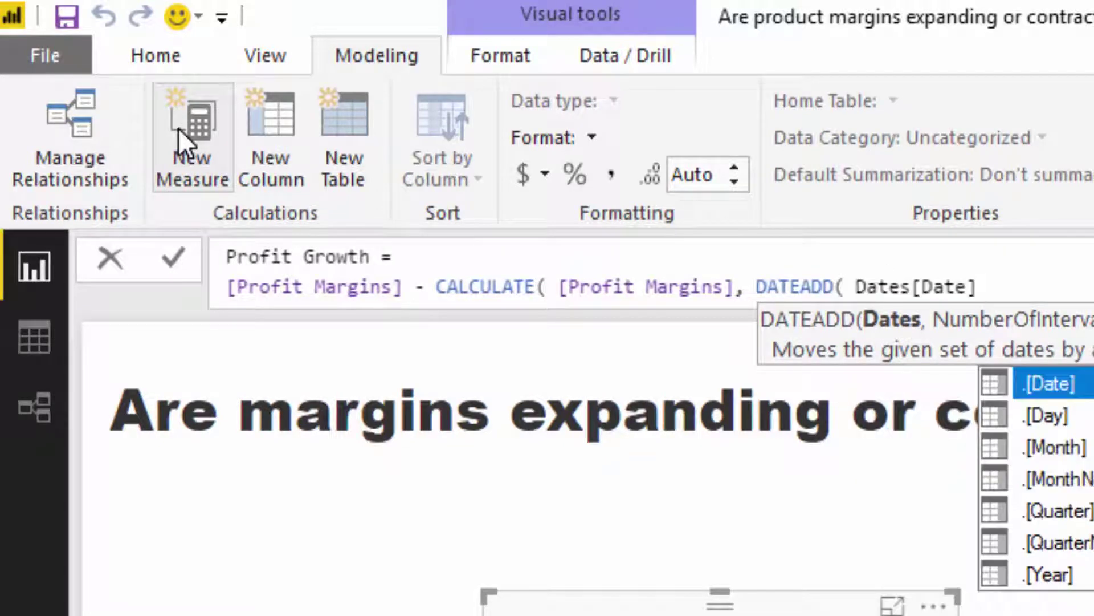
type(", ")
type("-1, qu")
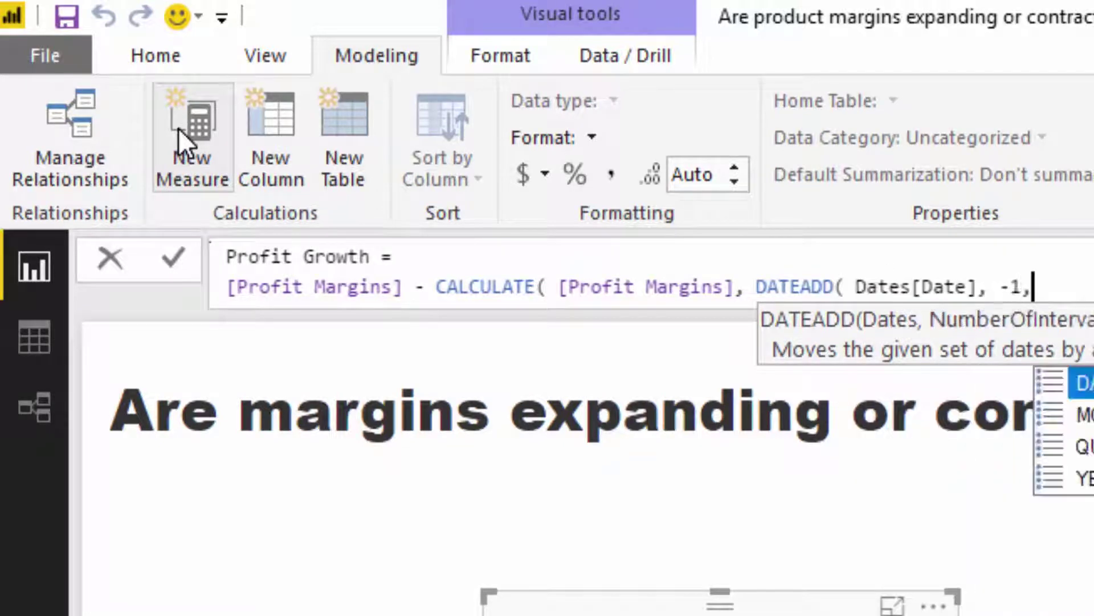
key("Tab")
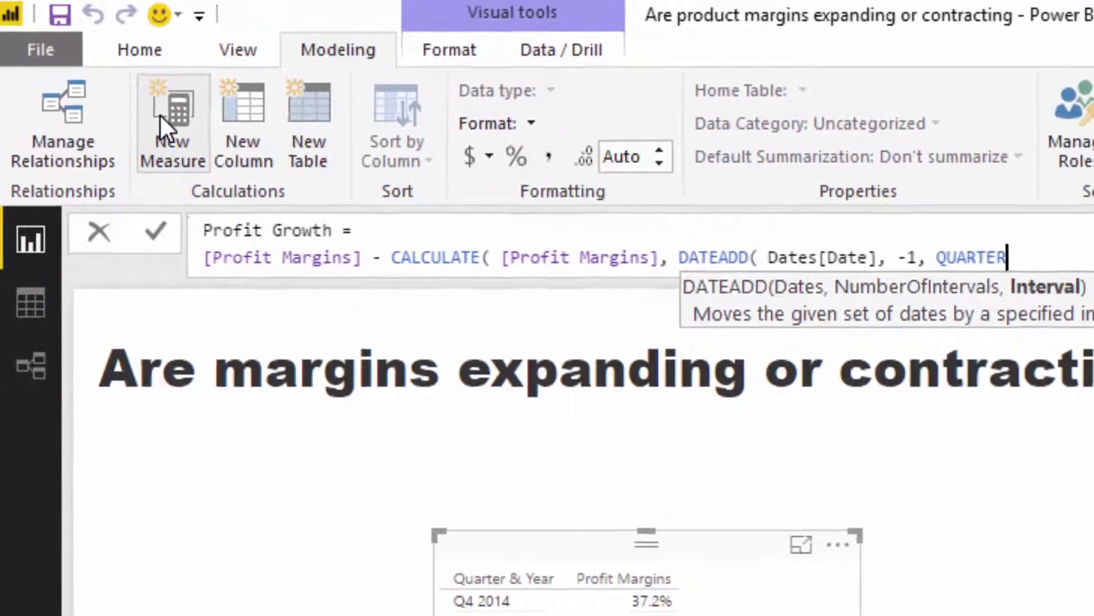
type(")")
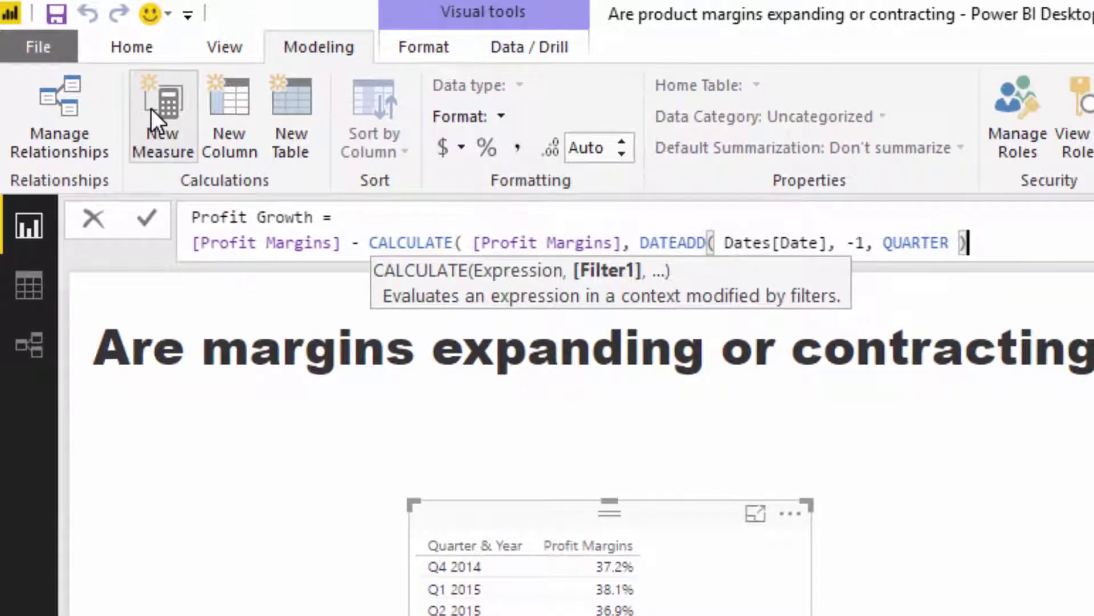
type(")")
key("Return")
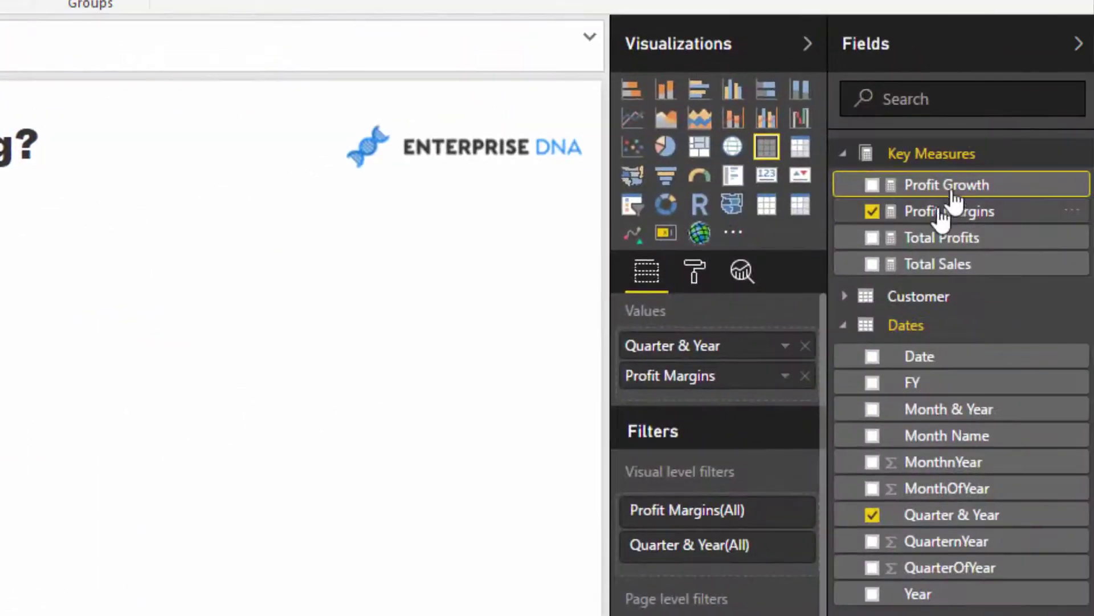
Format the Profit Growth measure as a percentage
left_click(941, 154)
left_click(935, 156)
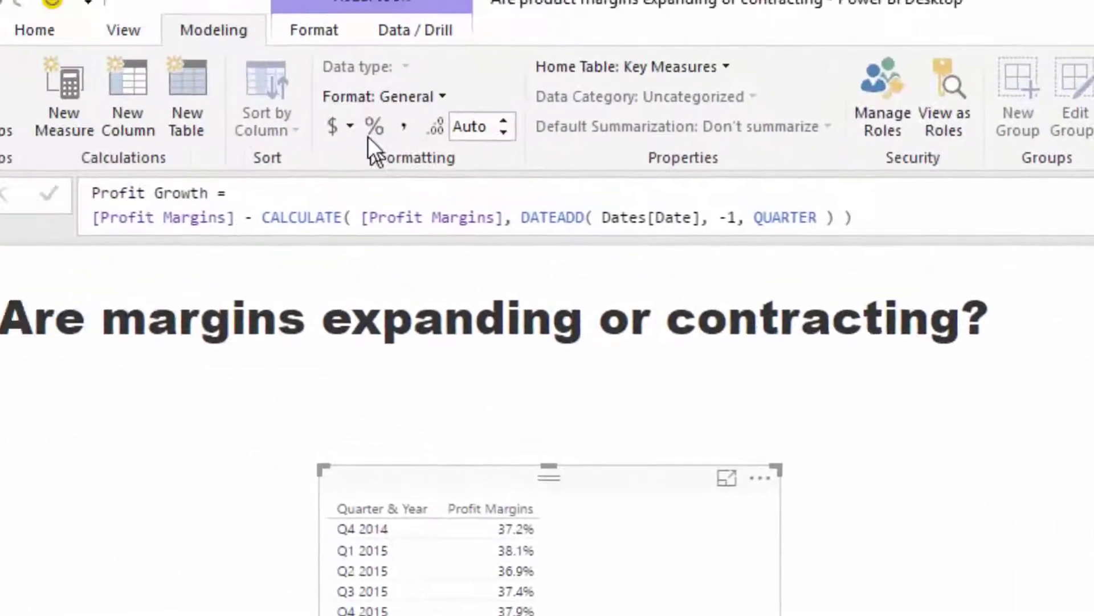
left_click(0, 42)
left_click(0, 44)
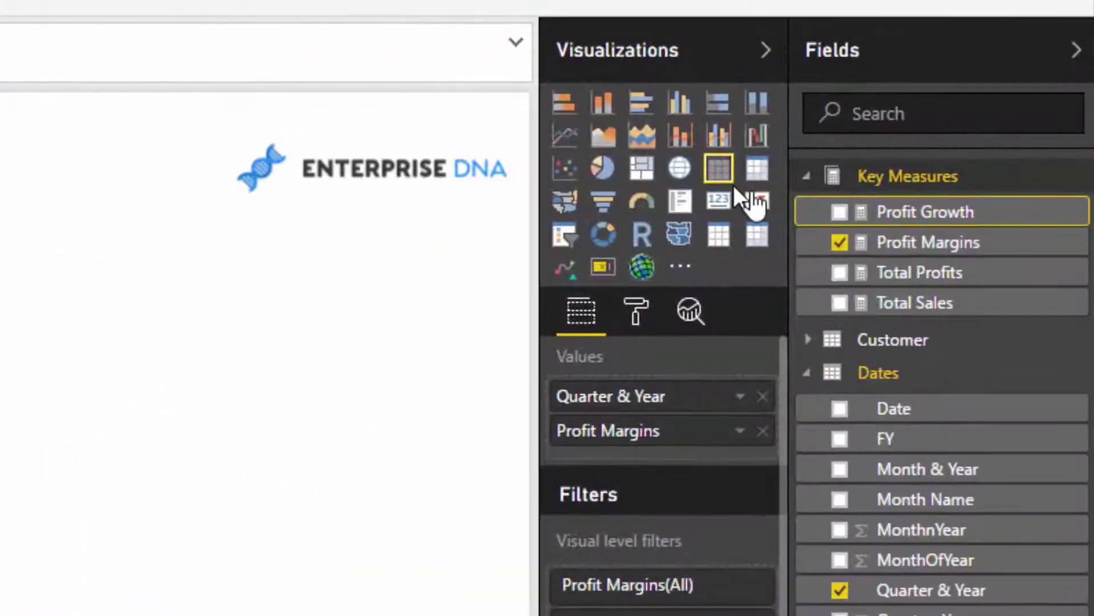
Add Profit Growth to the quarterly table and shift the table slightly left
left_click_drag(969, 217, 162, 300)
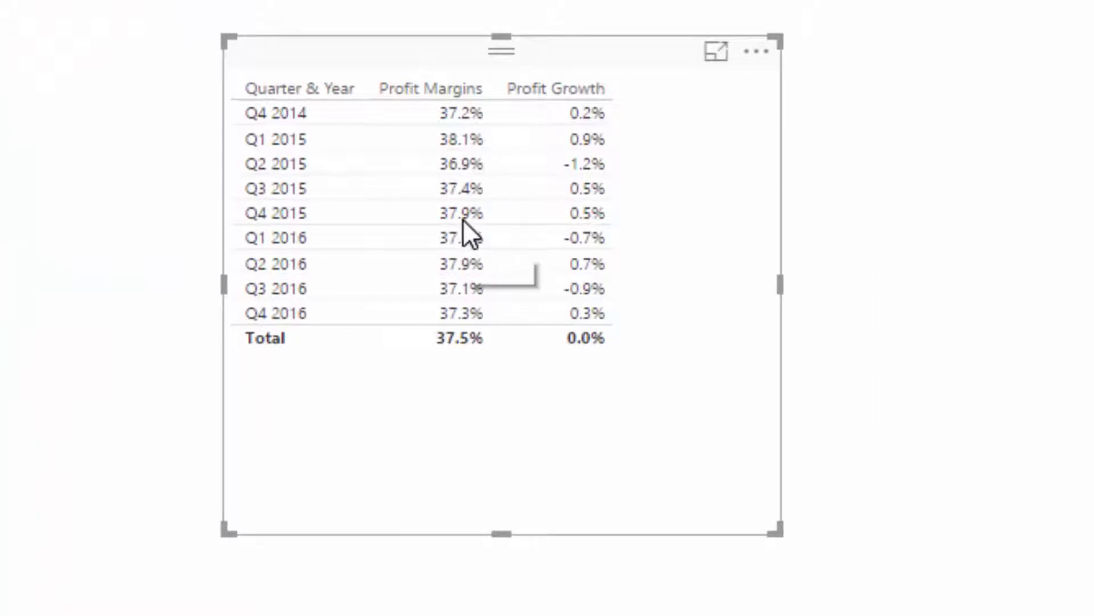
mouse_move(463, 220)
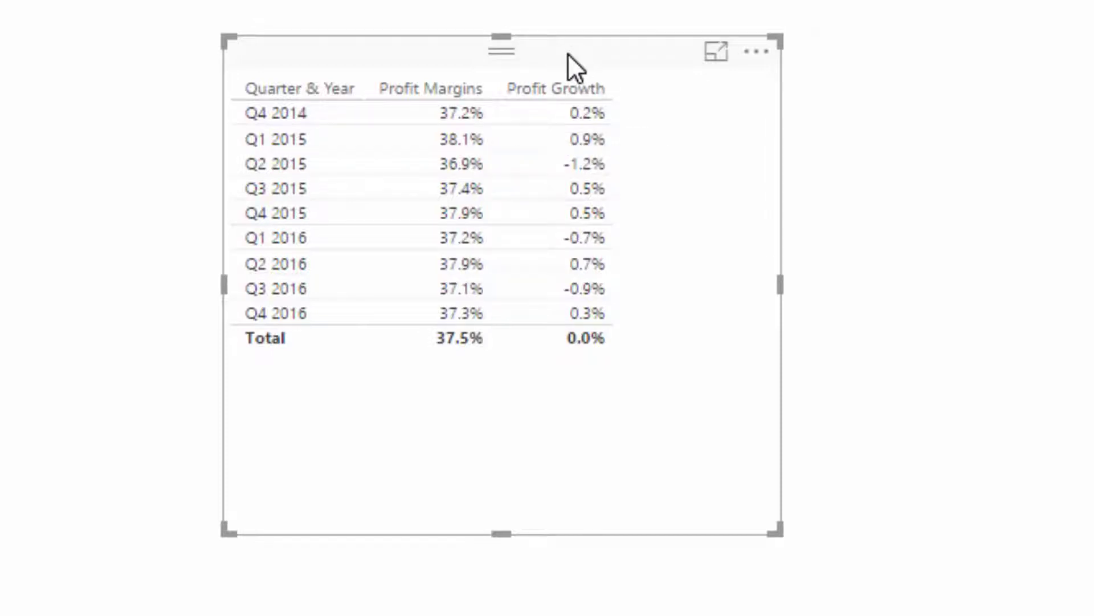
left_click_drag(571, 53, 550, 58)
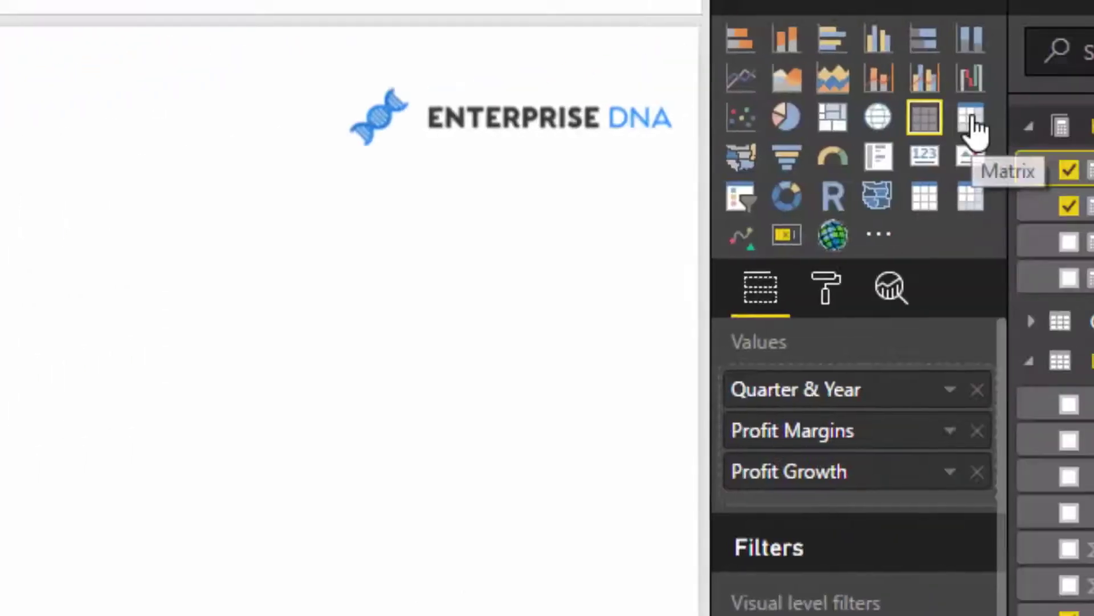
Convert the table to a matrix, drop Profit Margins, and add Product Name to the rows
left_click(968, 120)
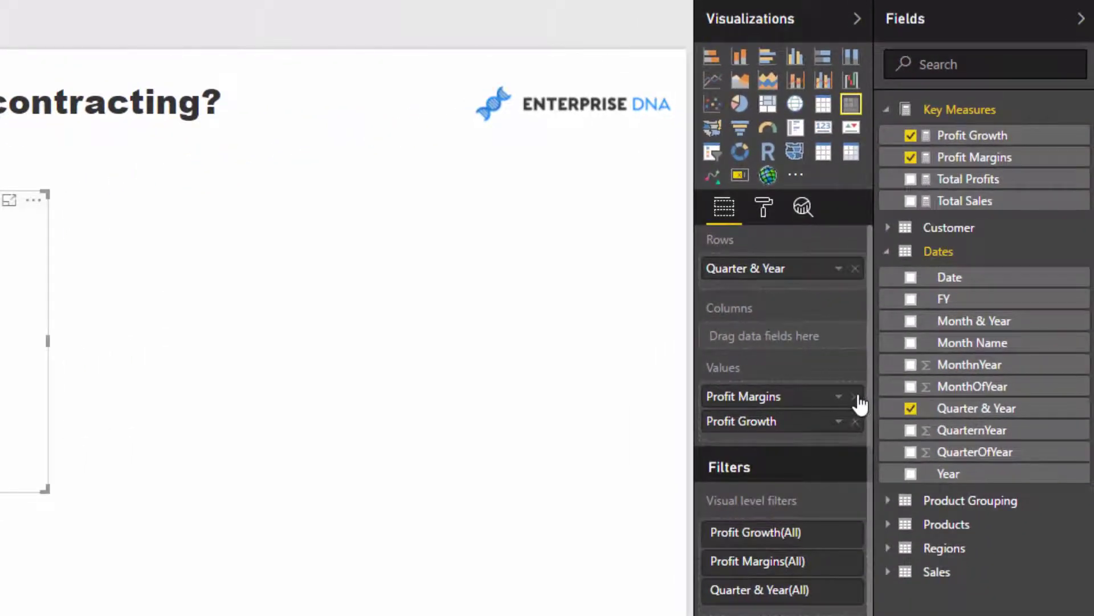
left_click(819, 457)
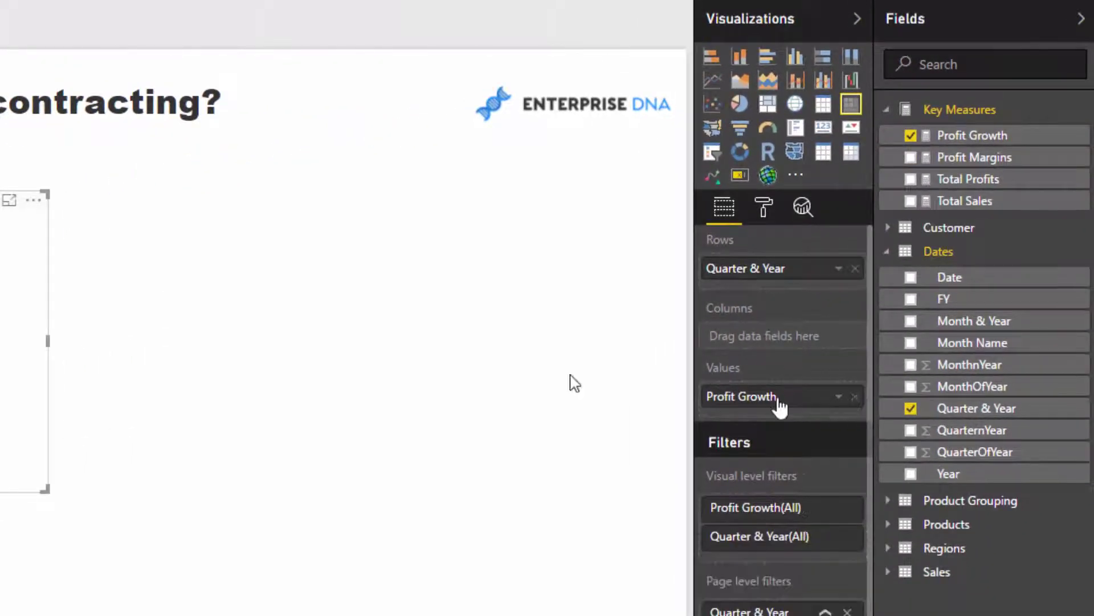
left_click(937, 527)
left_click_drag(949, 572, 775, 345)
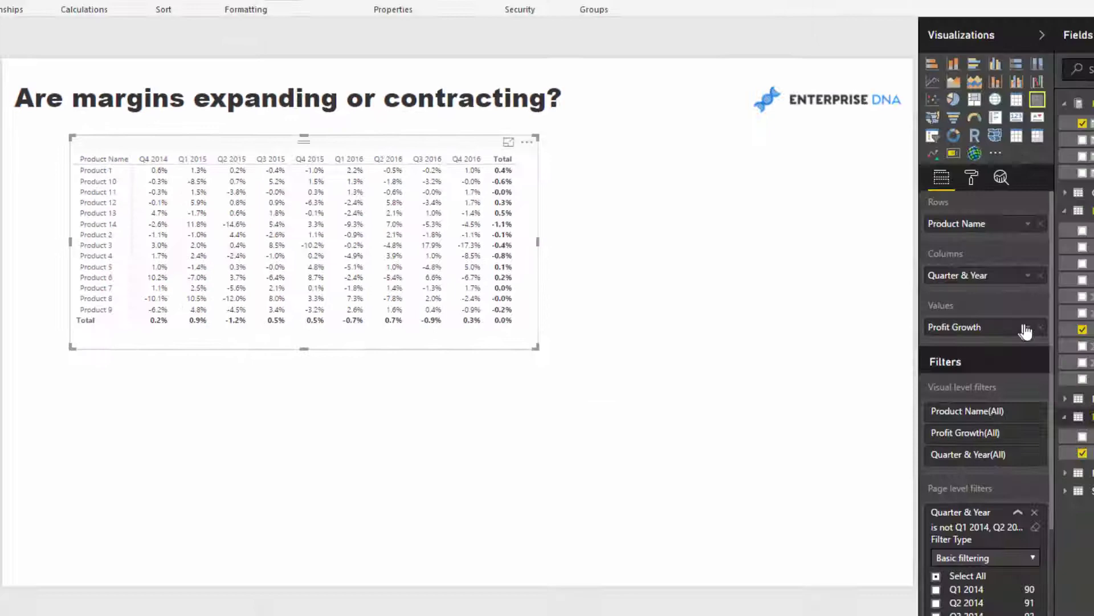
Open Profit Growth conditional formatting and set the minimum to number 0 in red
left_click(923, 310)
left_click(969, 333)
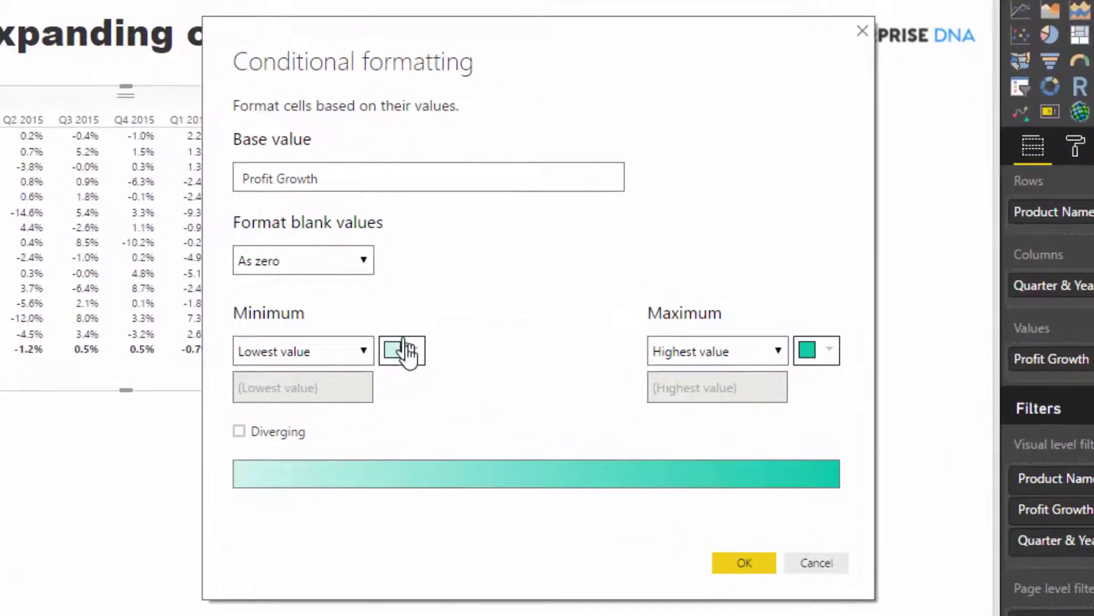
left_click(388, 333)
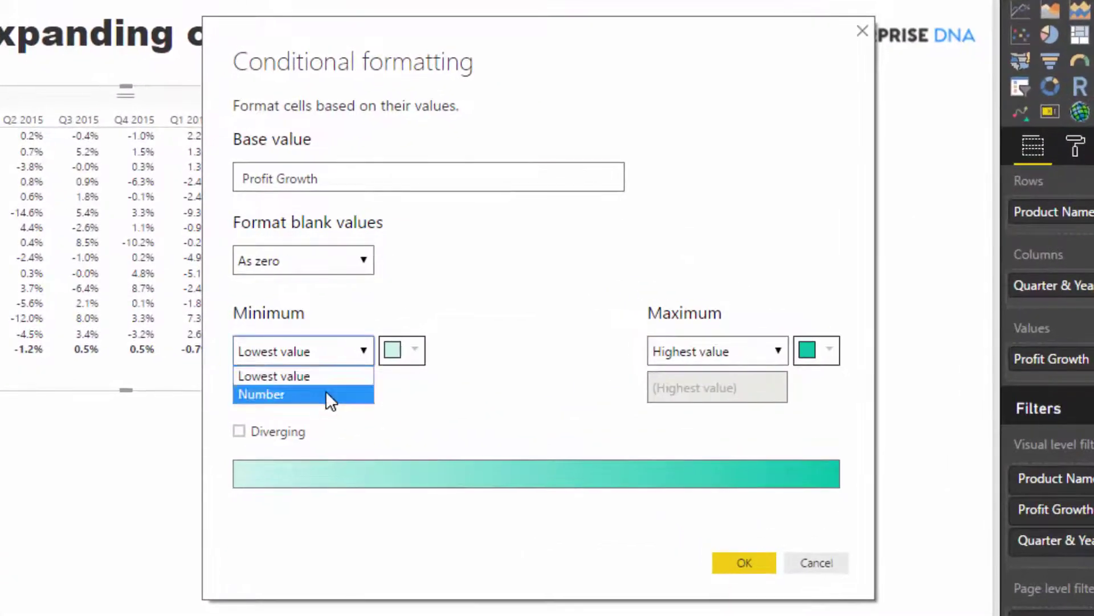
left_click(361, 368)
type("0")
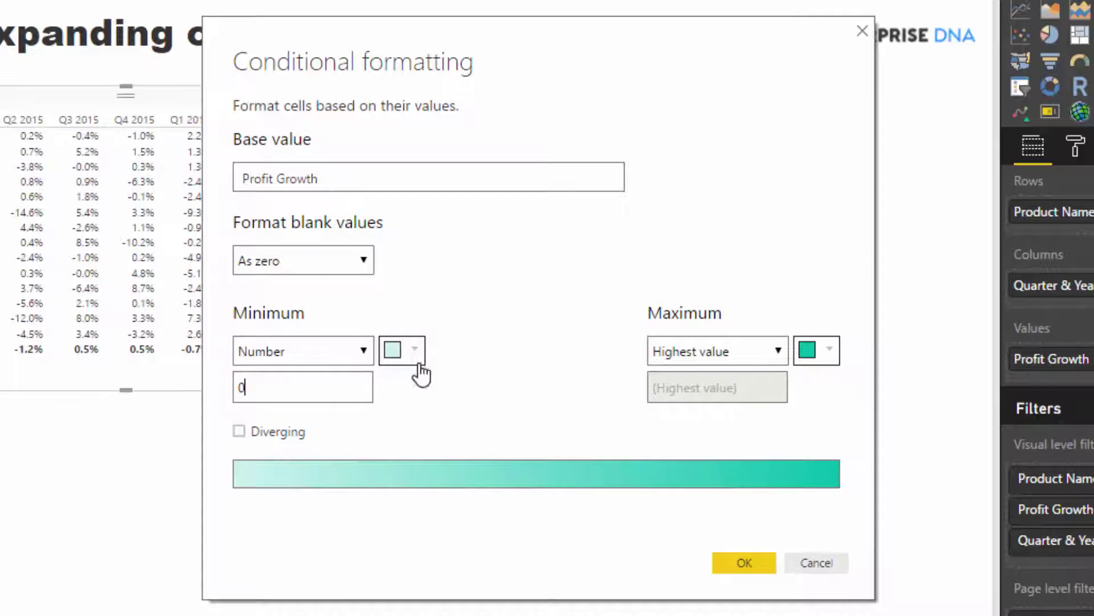
left_click(416, 354)
left_click(322, 405)
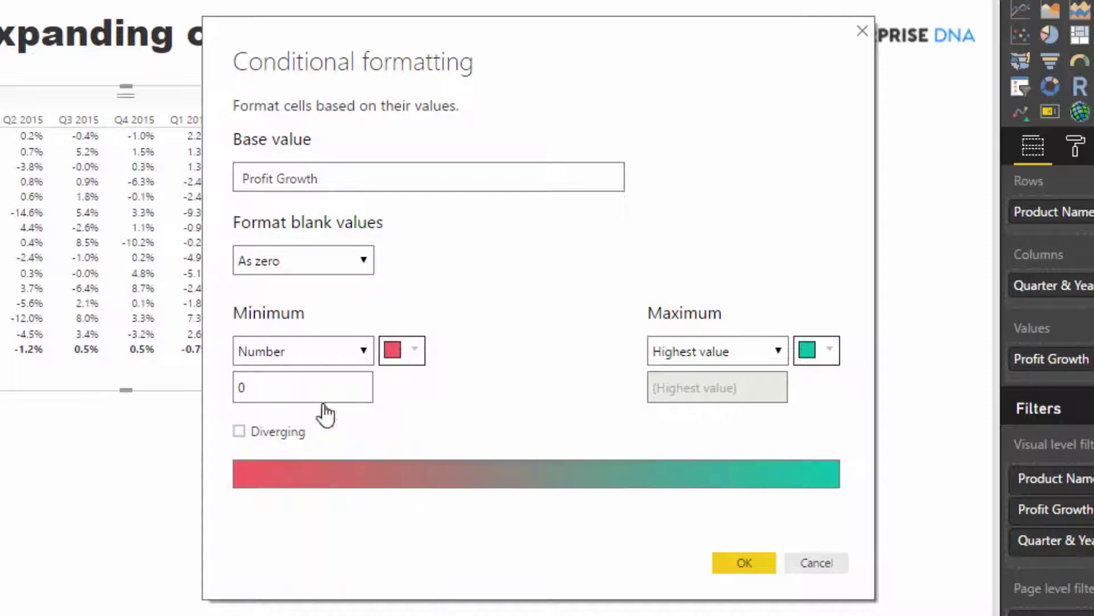
Set the maximum to number 0 in teal and apply the colouring
left_click(688, 358)
left_click(692, 397)
left_click(703, 385)
type("0")
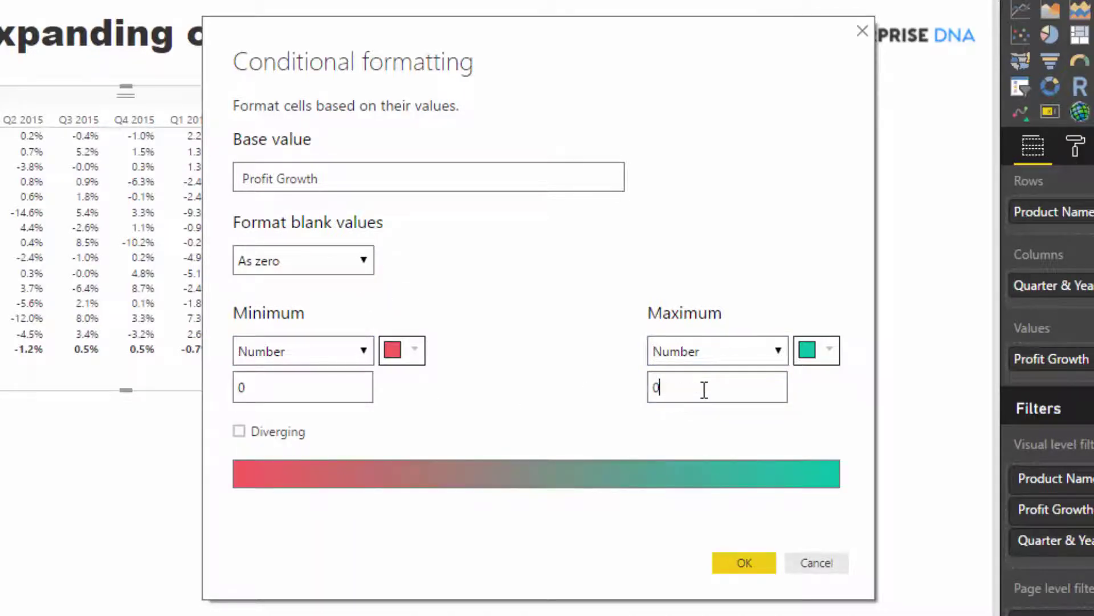
left_click(817, 350)
left_click(757, 515)
left_click(743, 562)
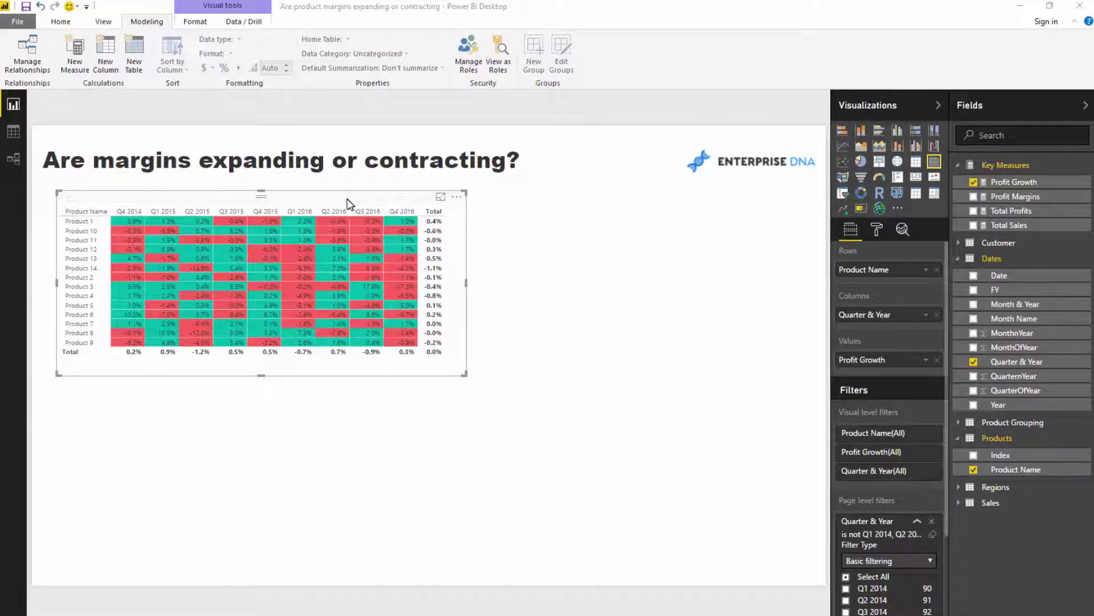
Uncheck Q4 2014 through Q1 2016 in the page-level Quarter & Year filter
left_click_drag(350, 204, 342, 201)
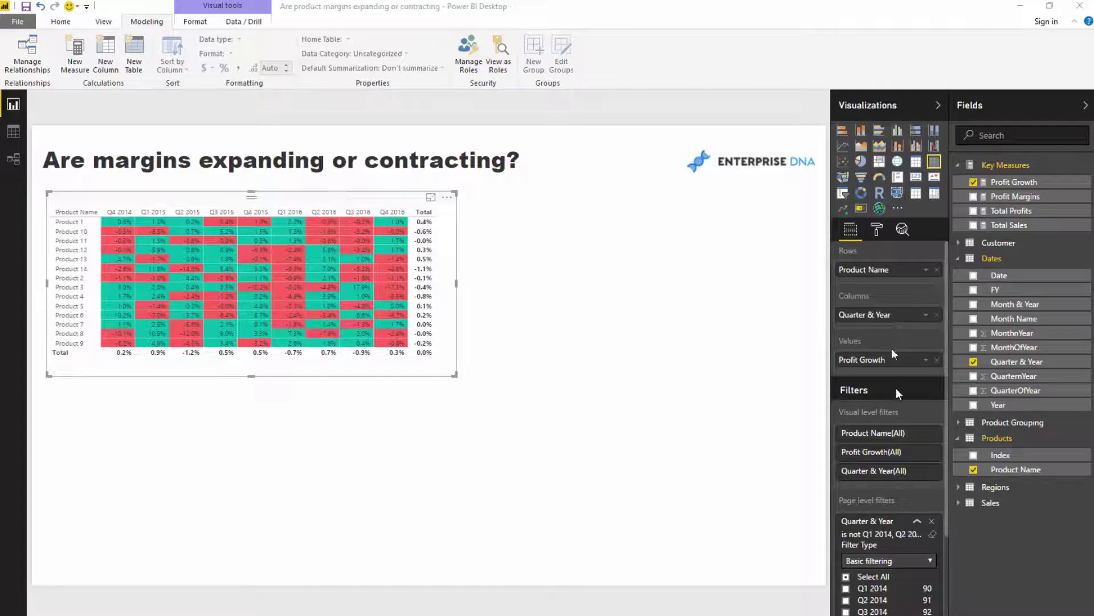
scroll(896, 388, "down", 3)
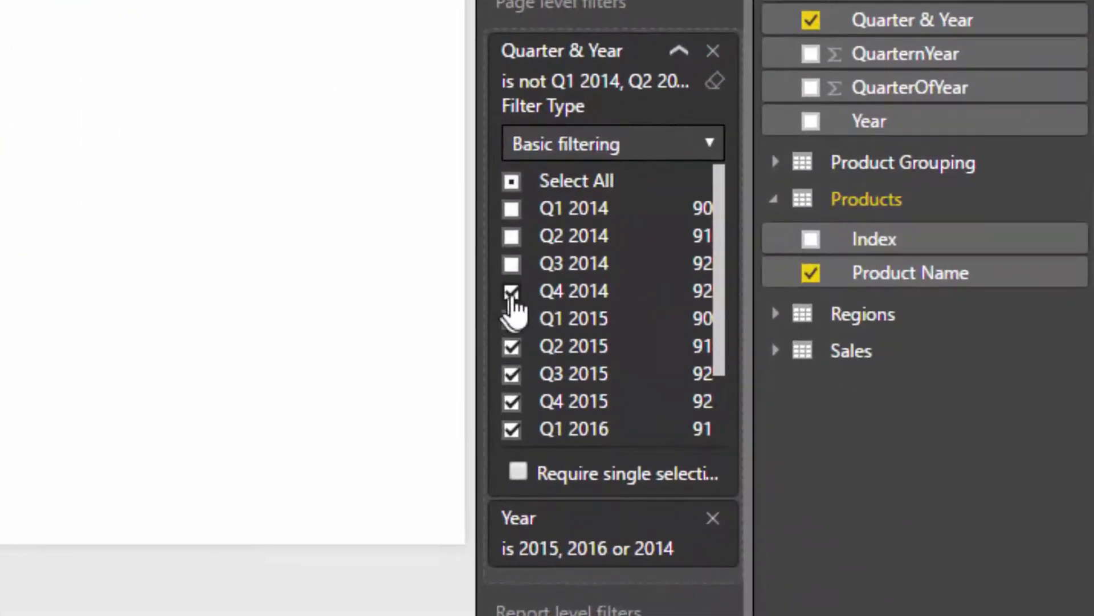
left_click(791, 446)
left_click(791, 460)
left_click(516, 348)
left_click(516, 375)
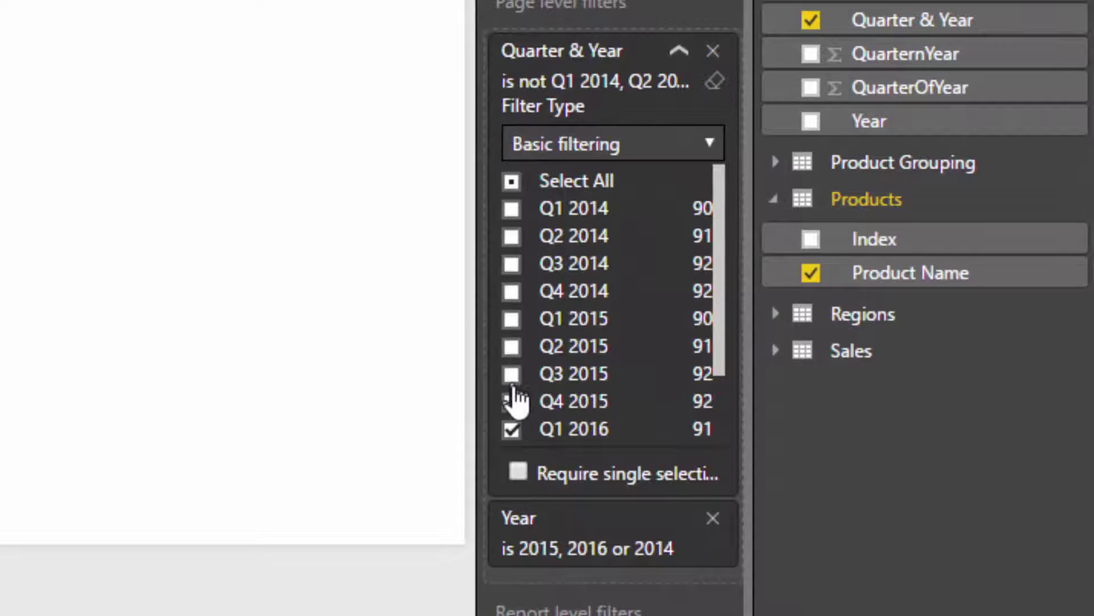
left_click(516, 403)
scroll(522, 365, "down", 1)
left_click(519, 349)
left_click(515, 375)
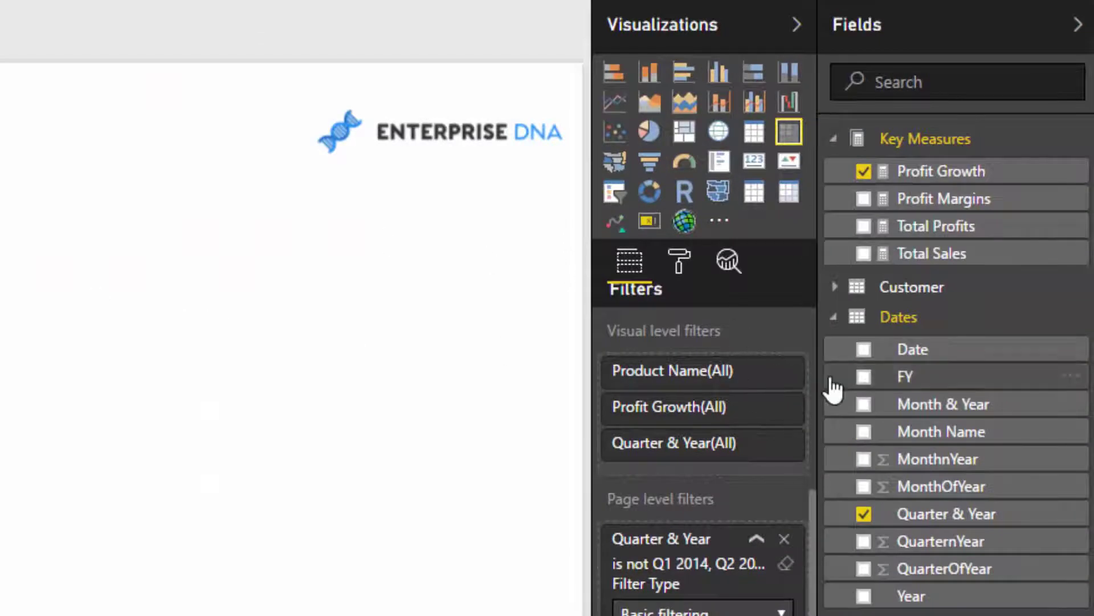
Keep Quarter & Year as columns and remove Product Name from the rows
scroll(694, 425, "up", 5)
left_click(794, 424)
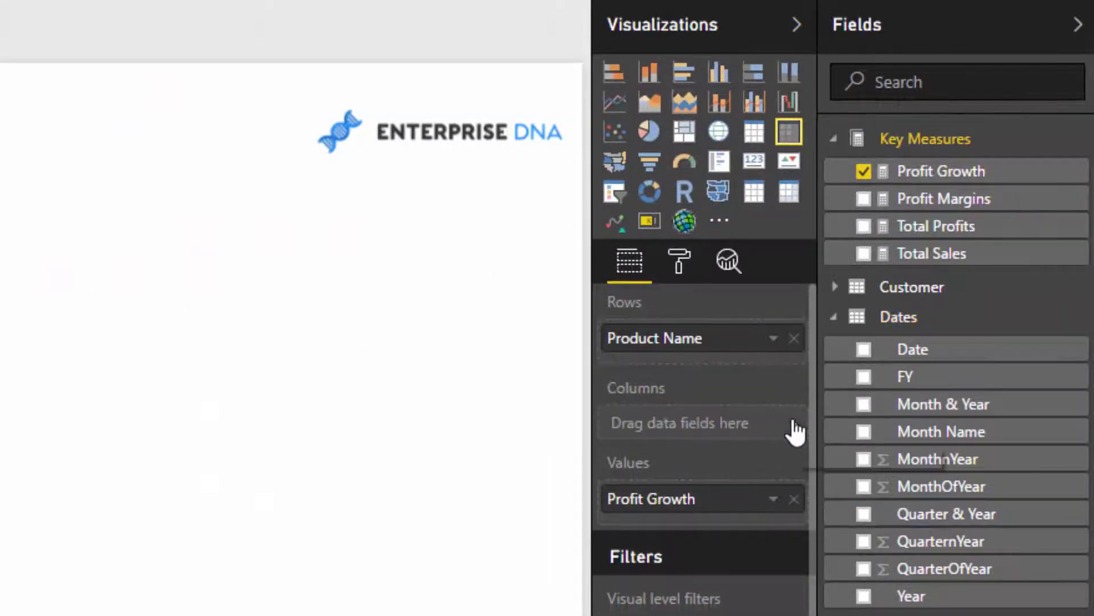
left_click_drag(938, 519, 676, 428)
left_click(797, 339)
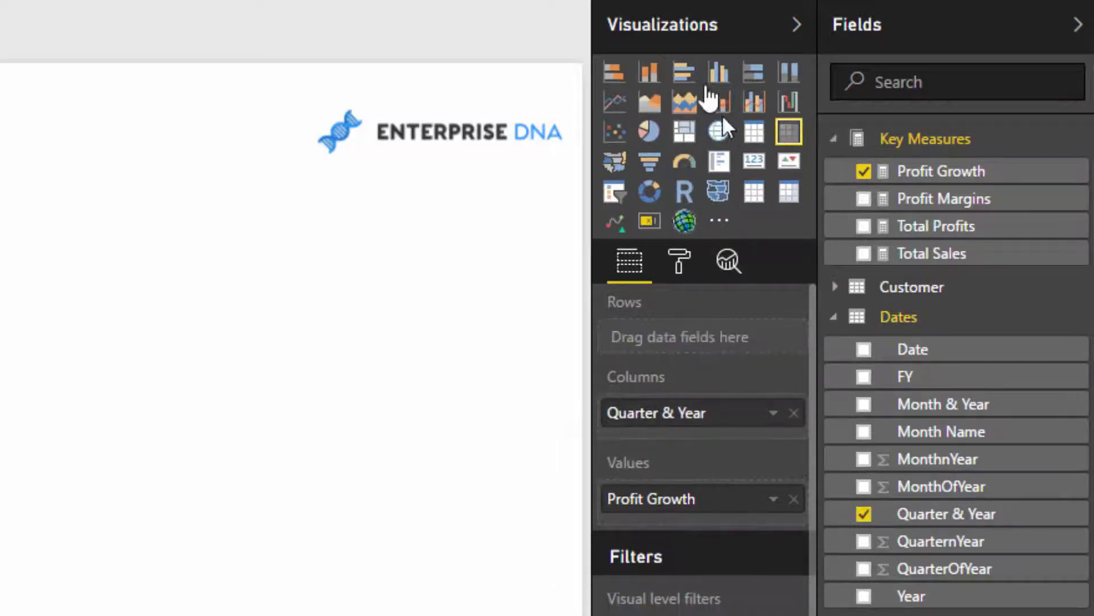
Turn the visual into a clustered column chart and make it shorter beside the matrix
left_click(649, 73)
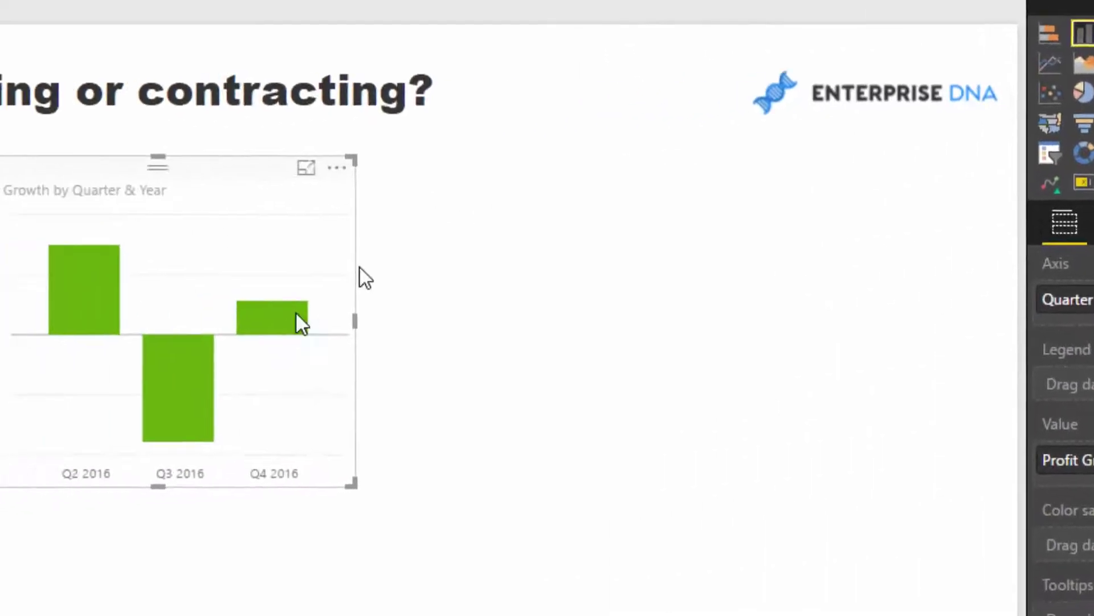
left_click_drag(755, 459, 820, 436)
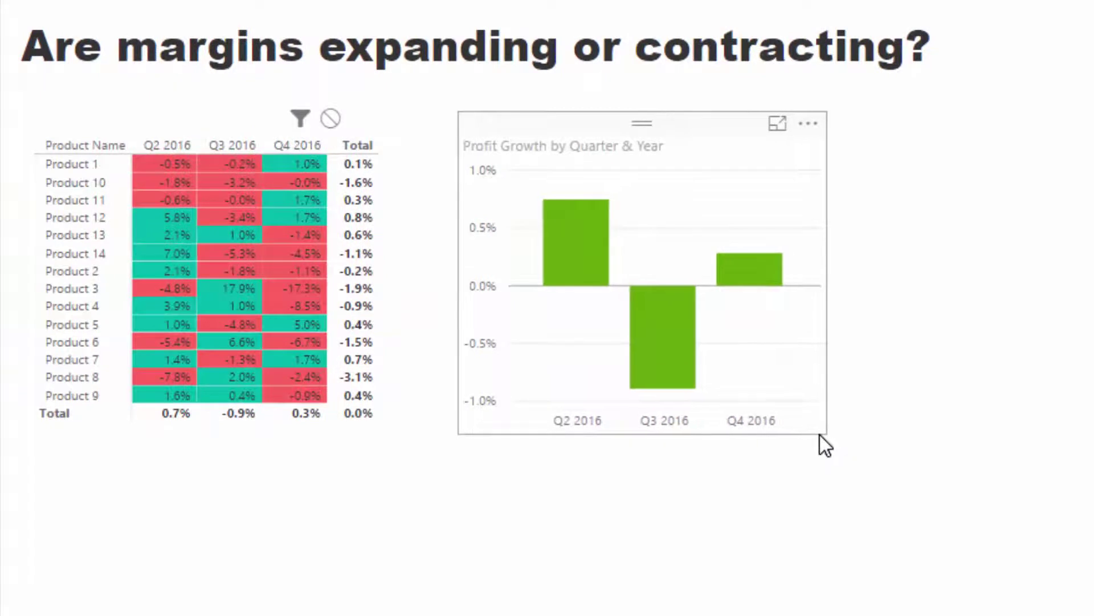
mouse_move(673, 376)
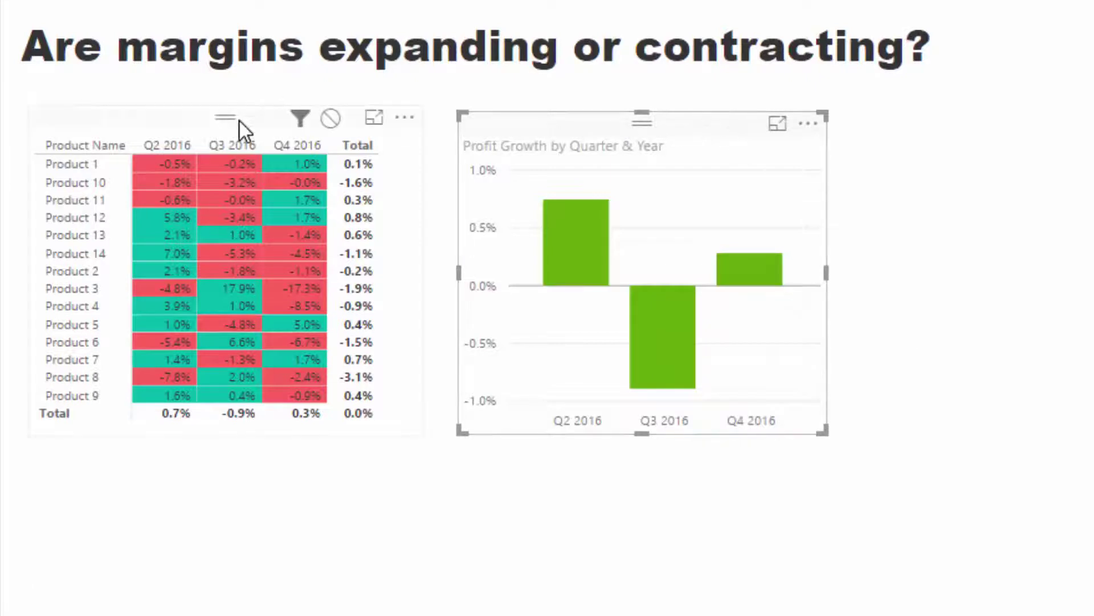
left_click(239, 121)
left_click(316, 35)
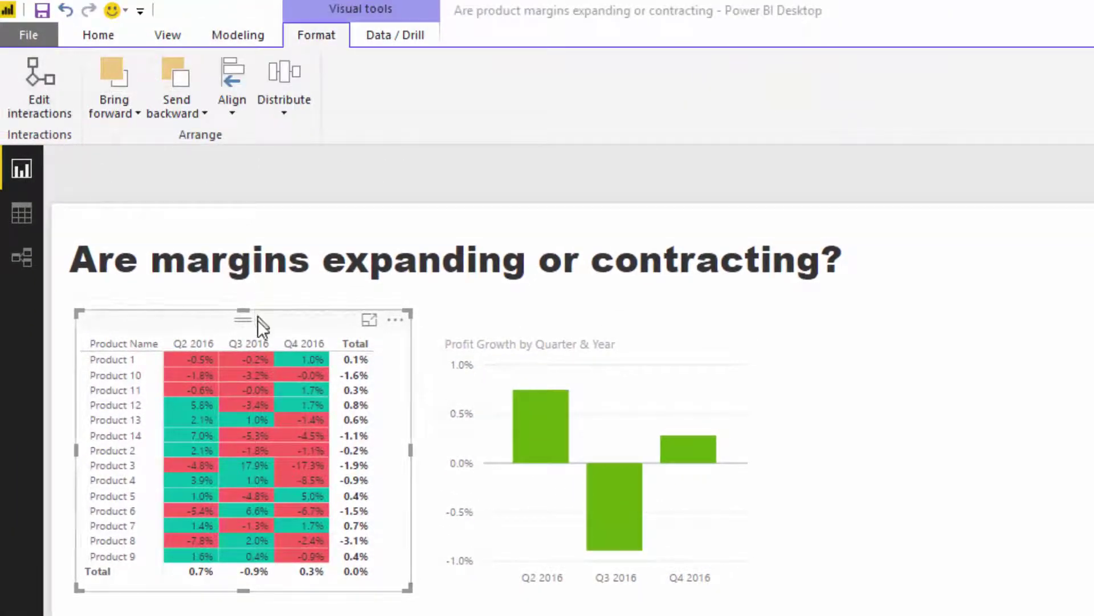
Duplicate the matrix without Quarter & Year as a bar chart sorted by Profit Growth descending
key("ctrl+c")
key("ctrl+v")
left_click_drag(277, 328, 944, 307)
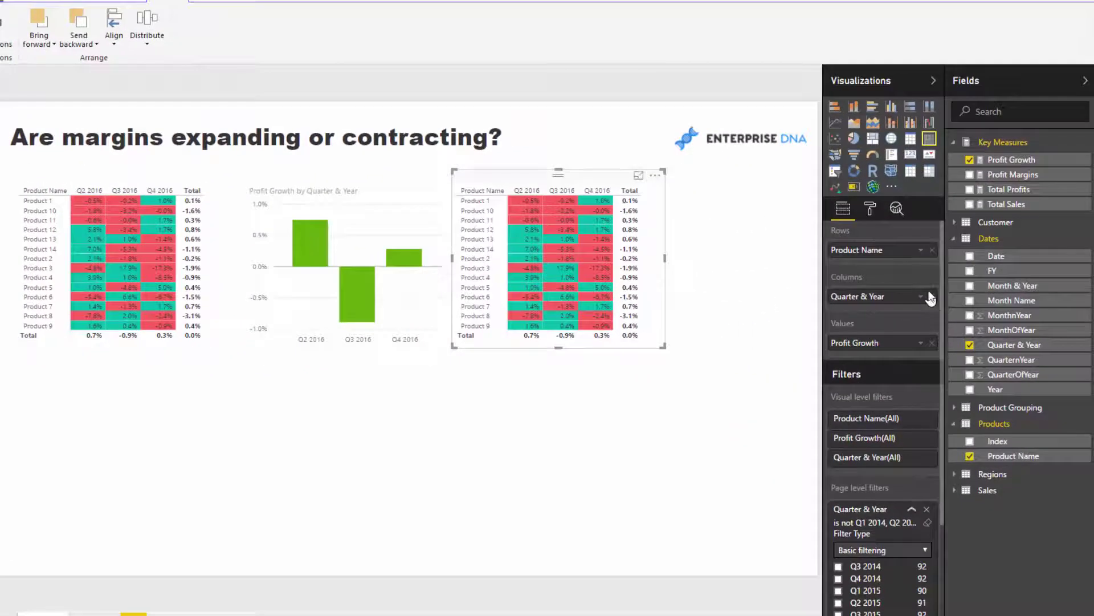
left_click(933, 296)
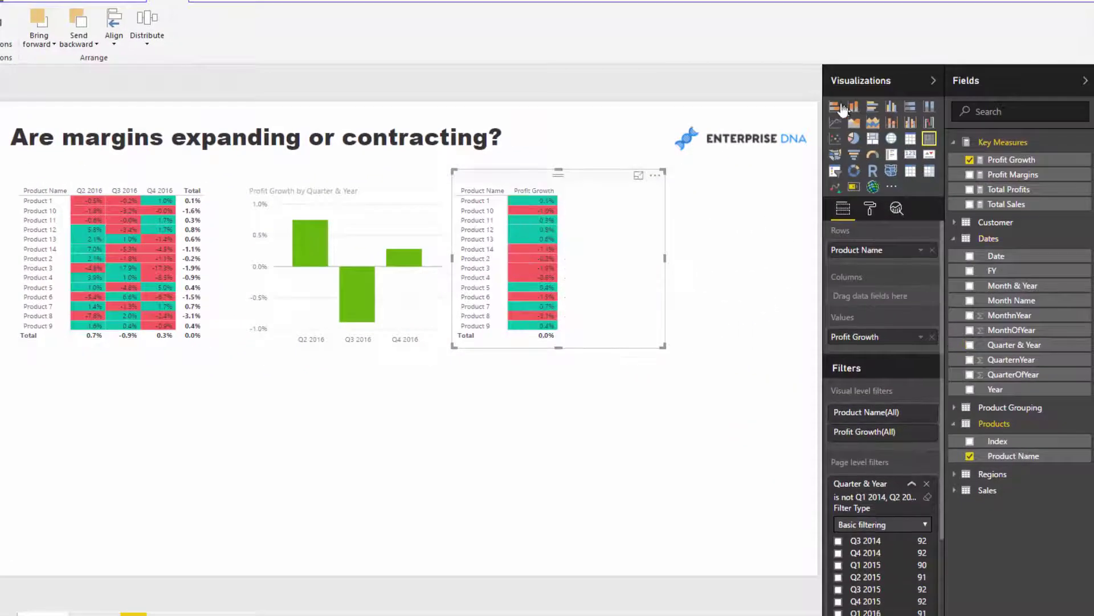
left_click(835, 106)
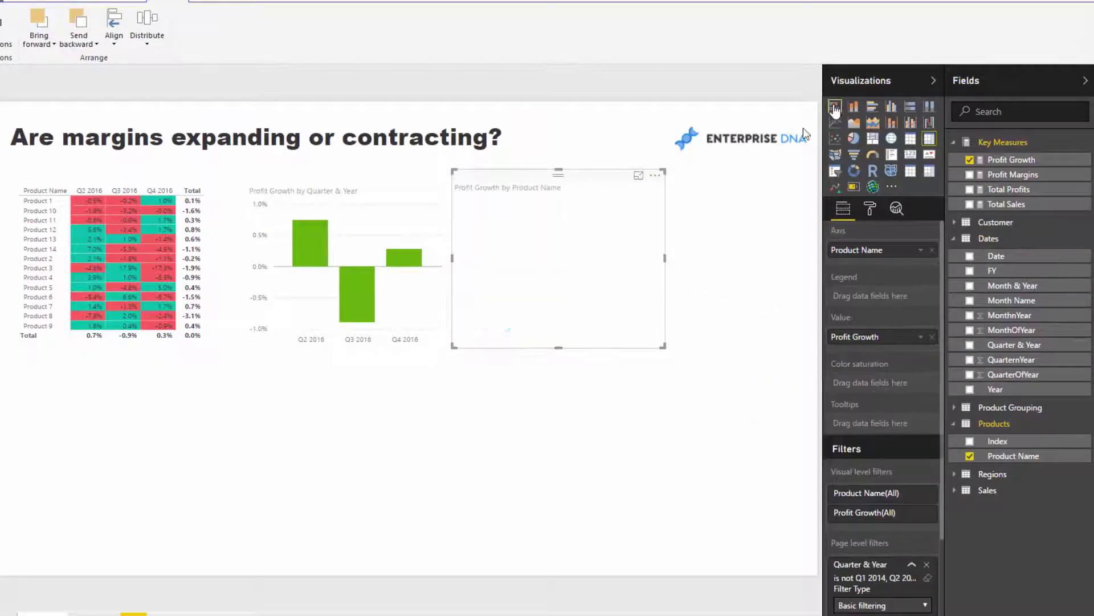
left_click(655, 175)
left_click(702, 208)
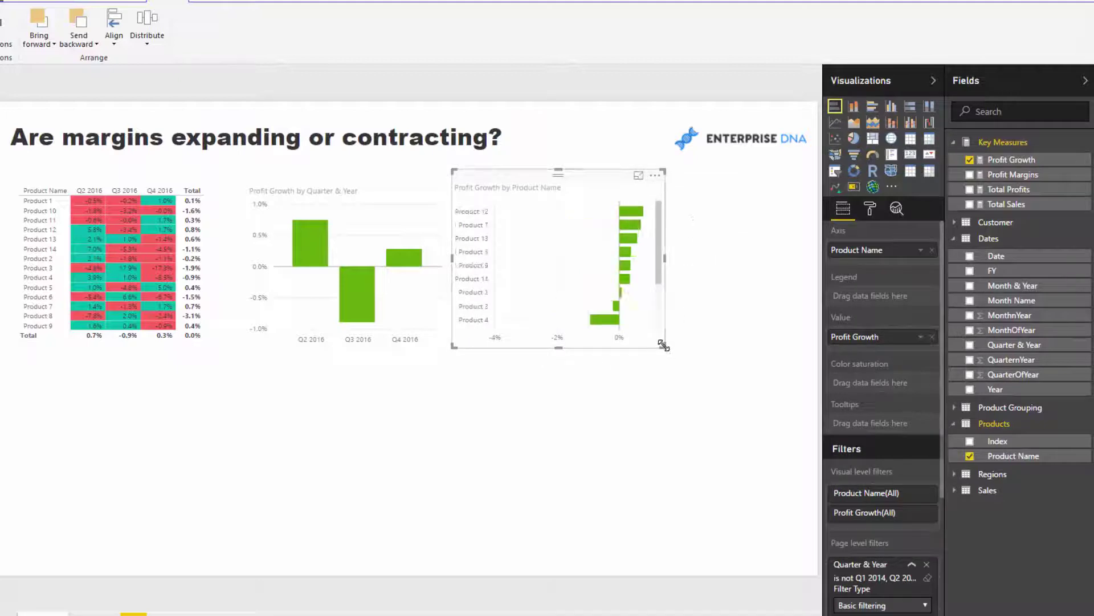
Enlarge the Profit Growth by Product Name bar chart and color its bars dark navy
left_click(735, 456)
left_click(659, 337)
left_click_drag(665, 348, 805, 567)
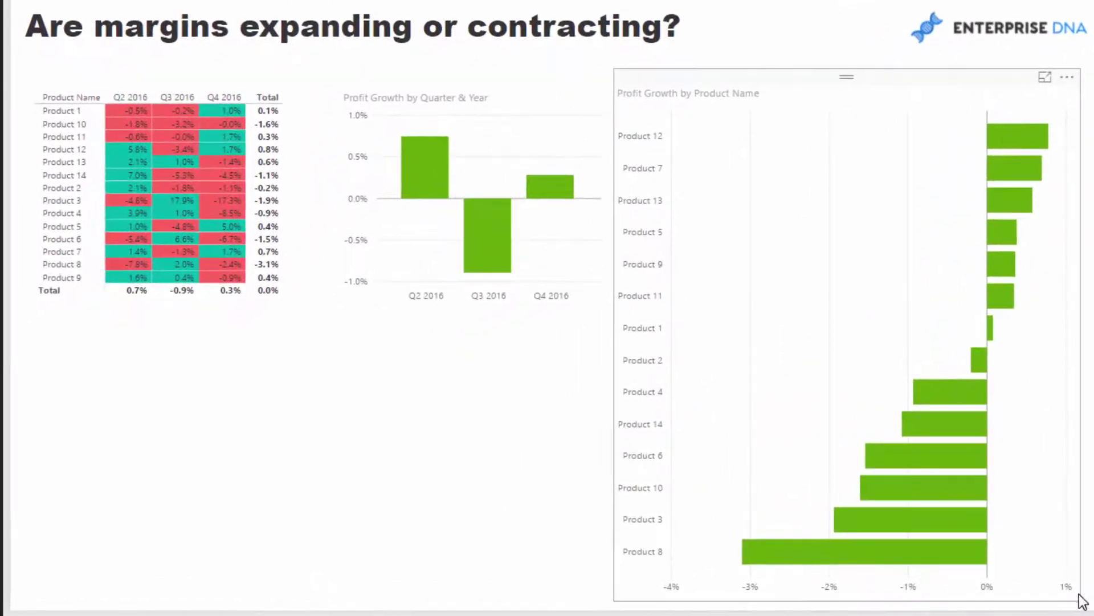
left_click_drag(1082, 600, 1082, 597)
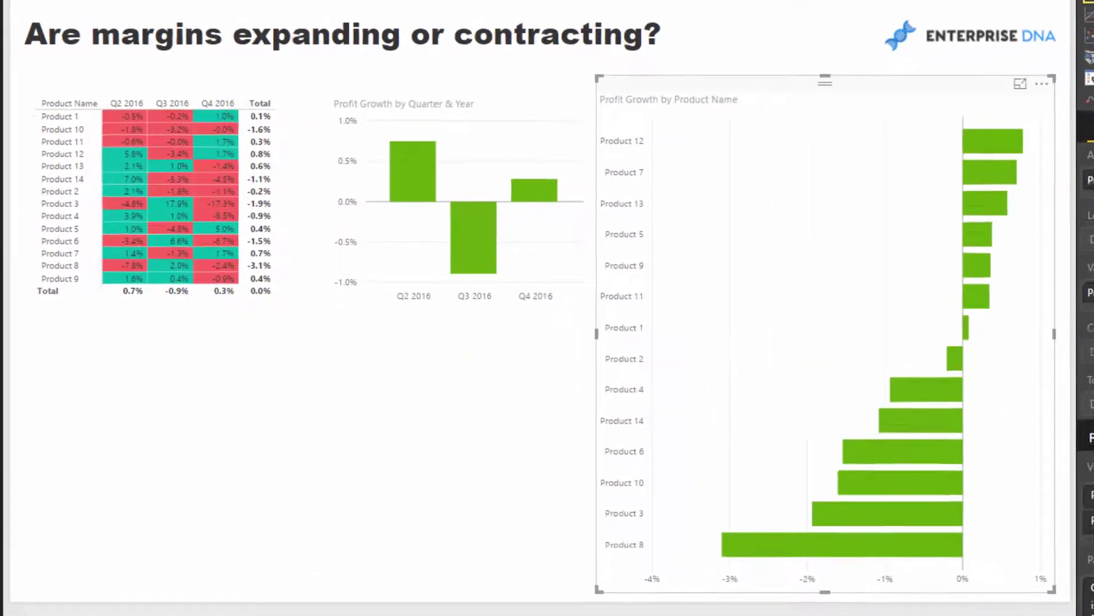
left_click(1004, 148)
left_click(997, 231)
left_click(1059, 259)
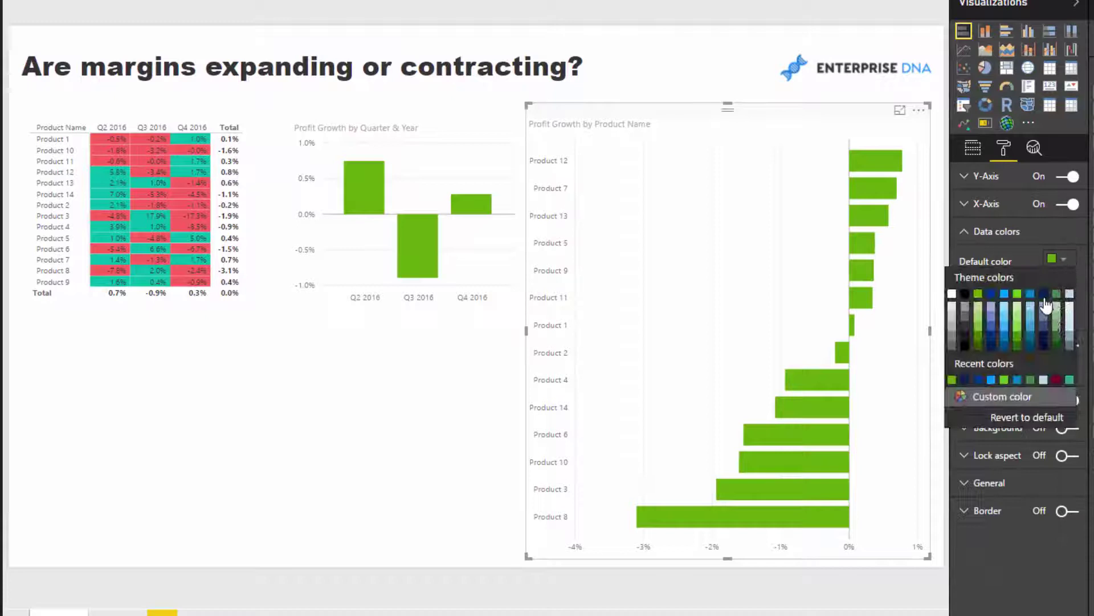
left_click(1046, 305)
left_click_drag(528, 333, 562, 328)
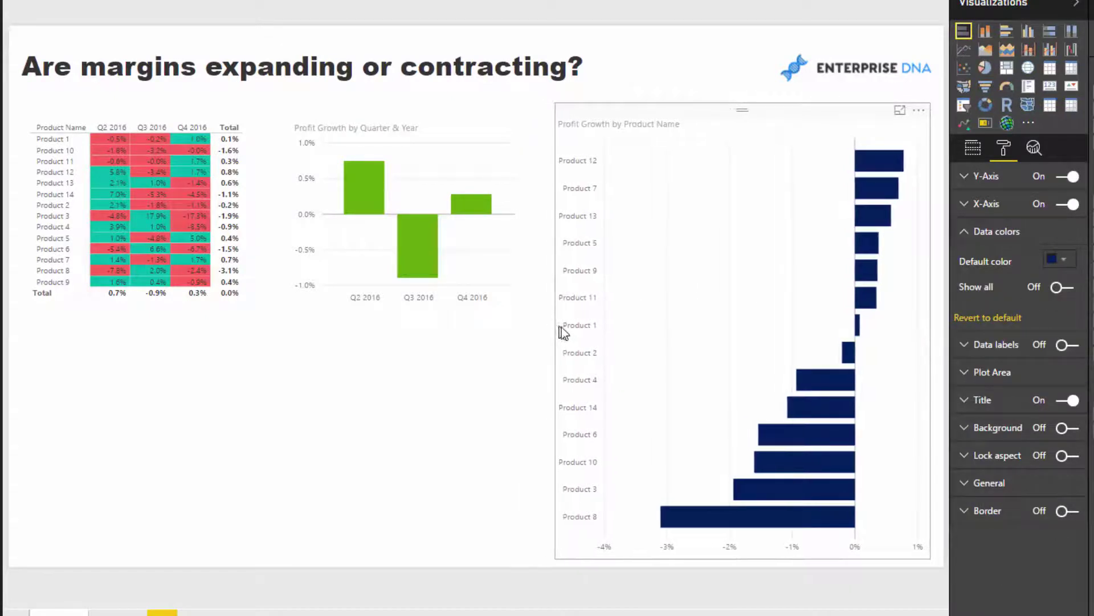
left_click(456, 123)
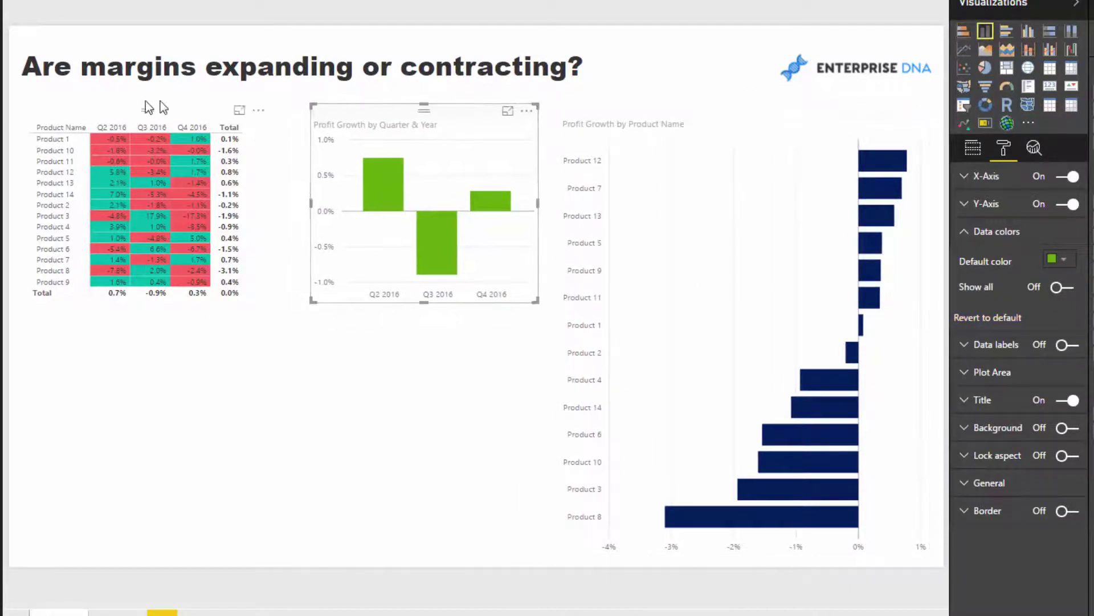
Nudge the Profit Growth by Quarter & Year column chart into place and widen it slightly
left_click(193, 113)
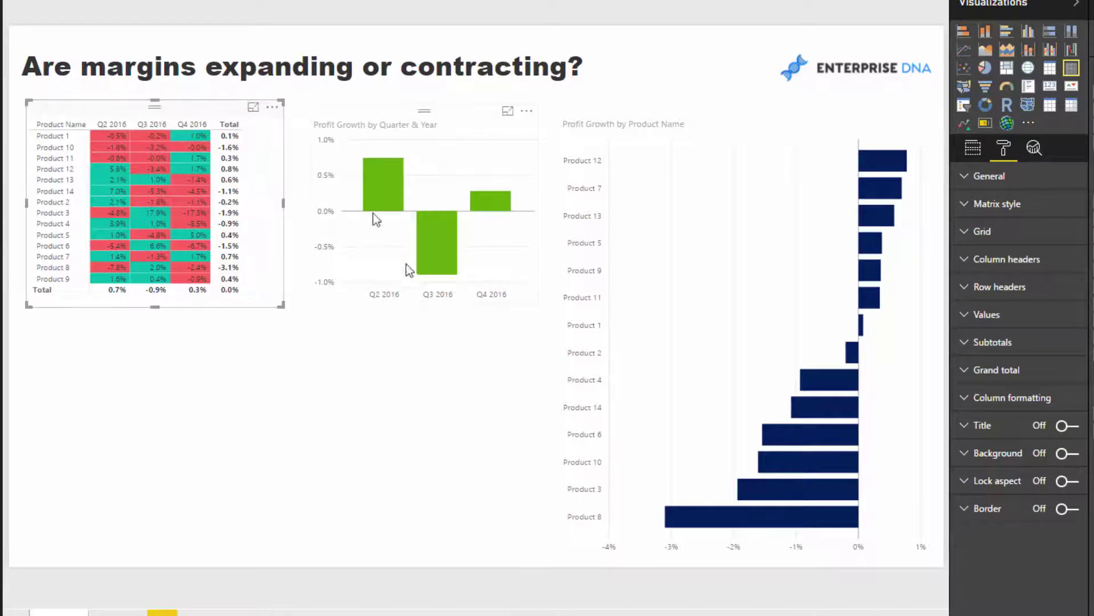
left_click(454, 392)
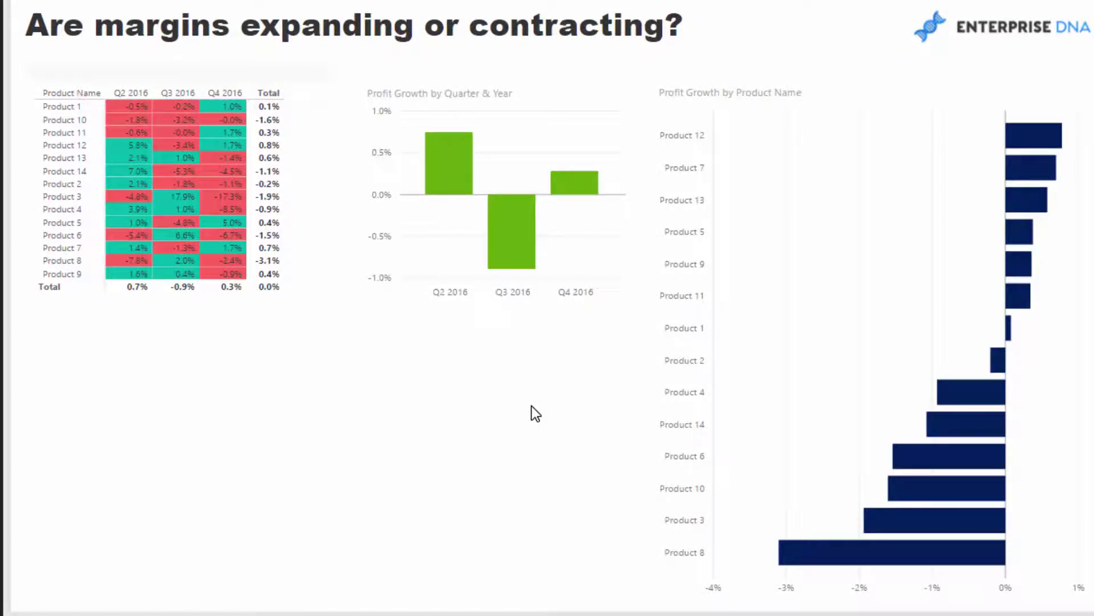
left_click_drag(537, 83, 491, 85)
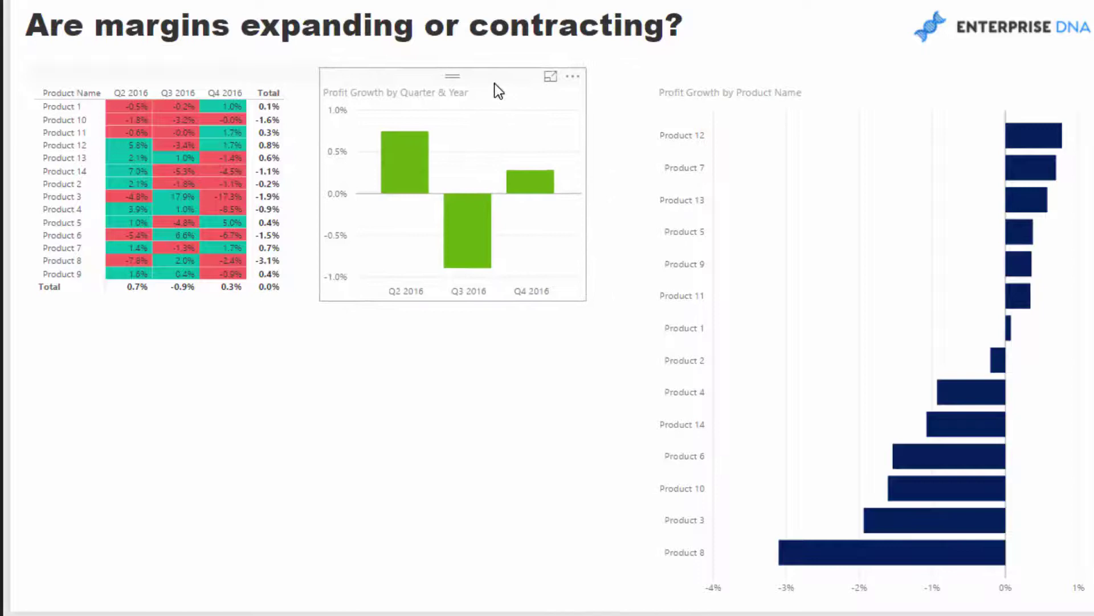
left_click_drag(495, 84, 510, 85)
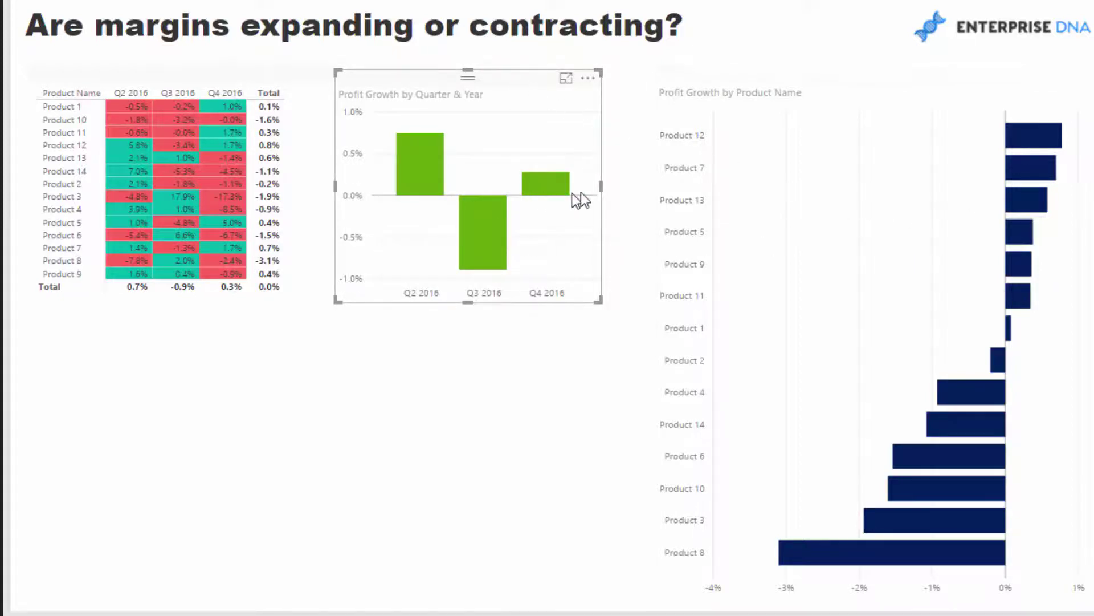
left_click_drag(598, 300, 607, 300)
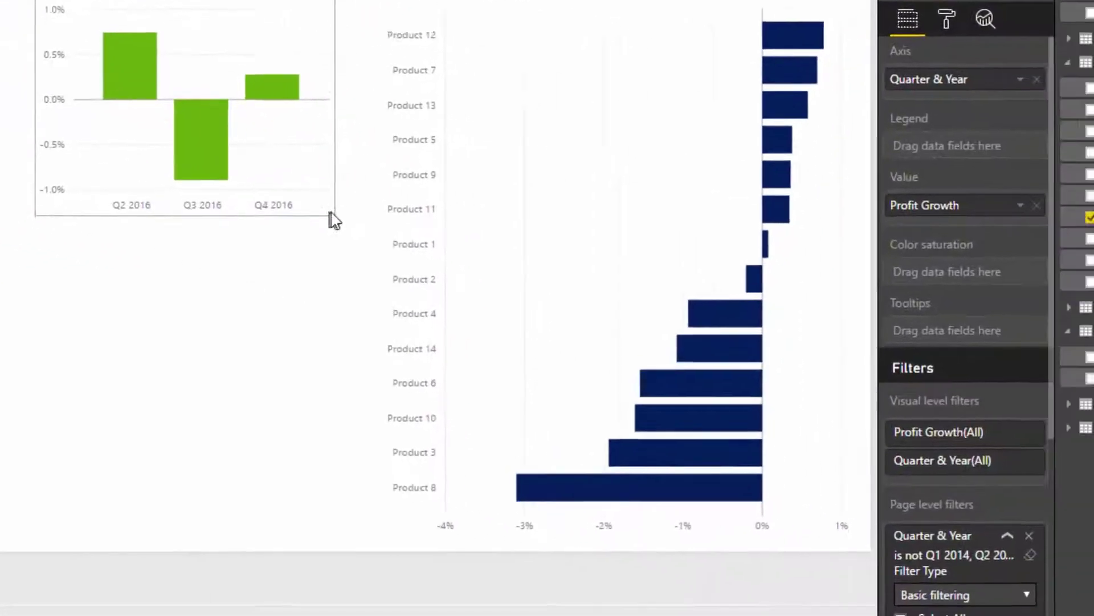
left_click(1068, 427)
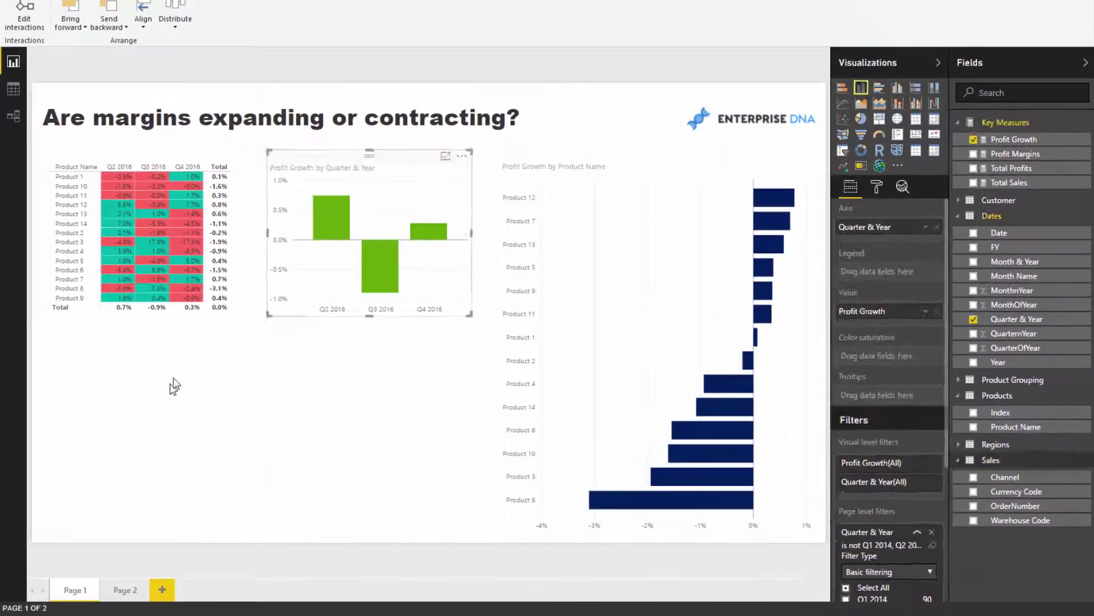
Create a table with OrderNumber, Customer Names, Product Name, Total Sales and Profit Margins
left_click_drag(174, 386, 174, 382)
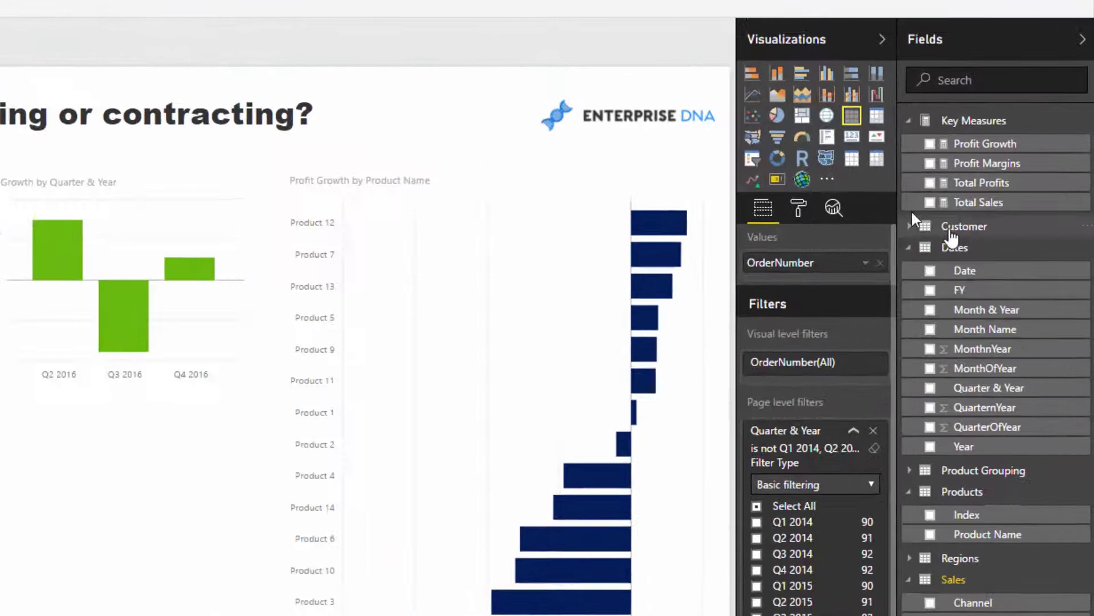
left_click(910, 226)
left_click_drag(950, 269, 801, 288)
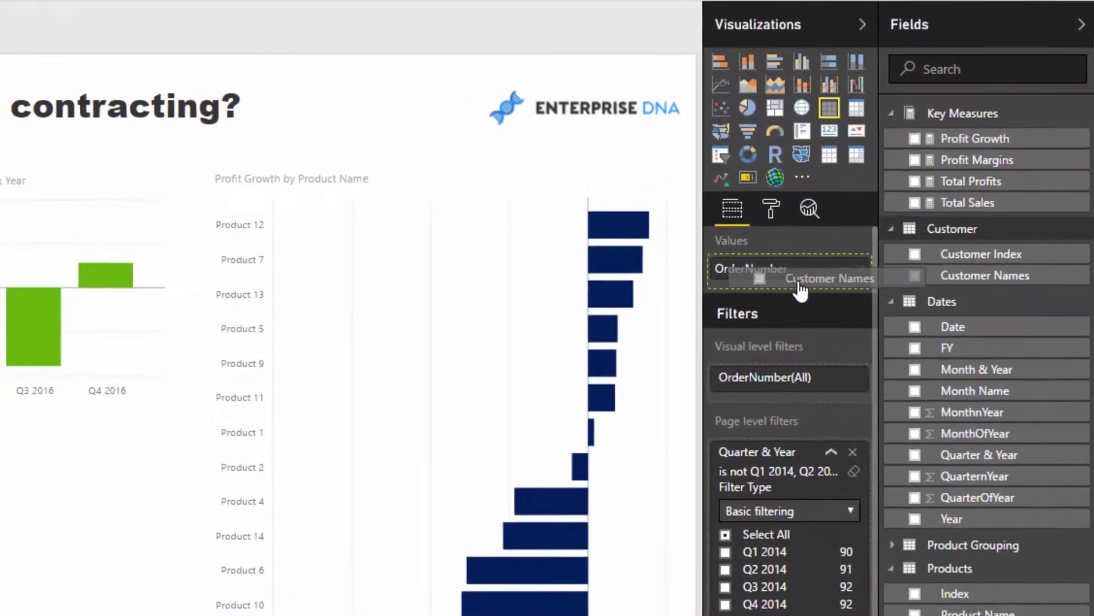
left_click_drag(977, 612, 821, 282)
left_click_drag(979, 183, 819, 328)
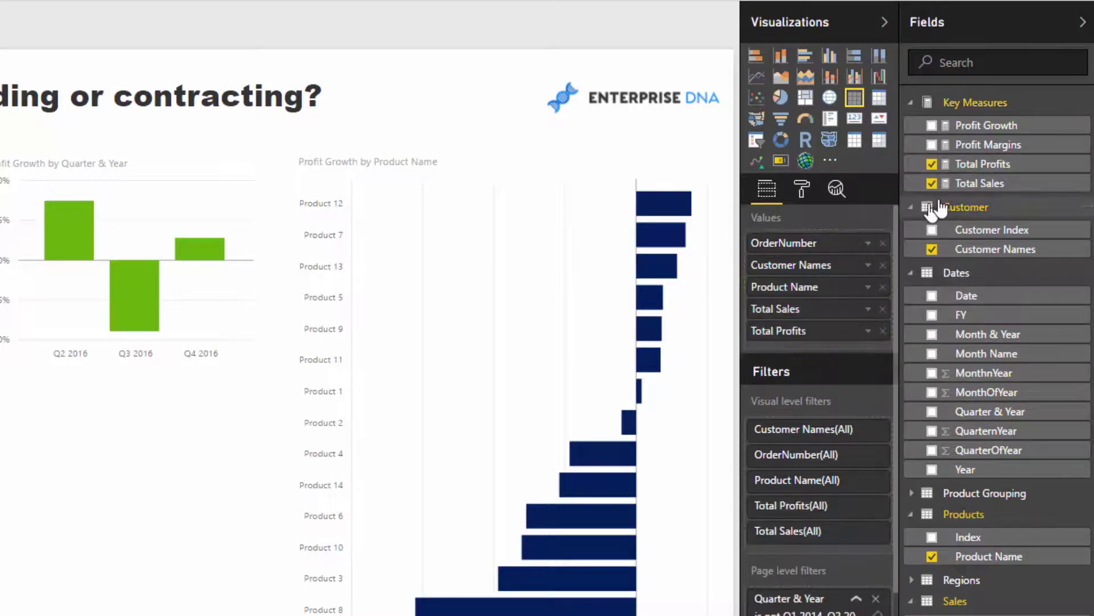
left_click_drag(983, 125, 798, 350)
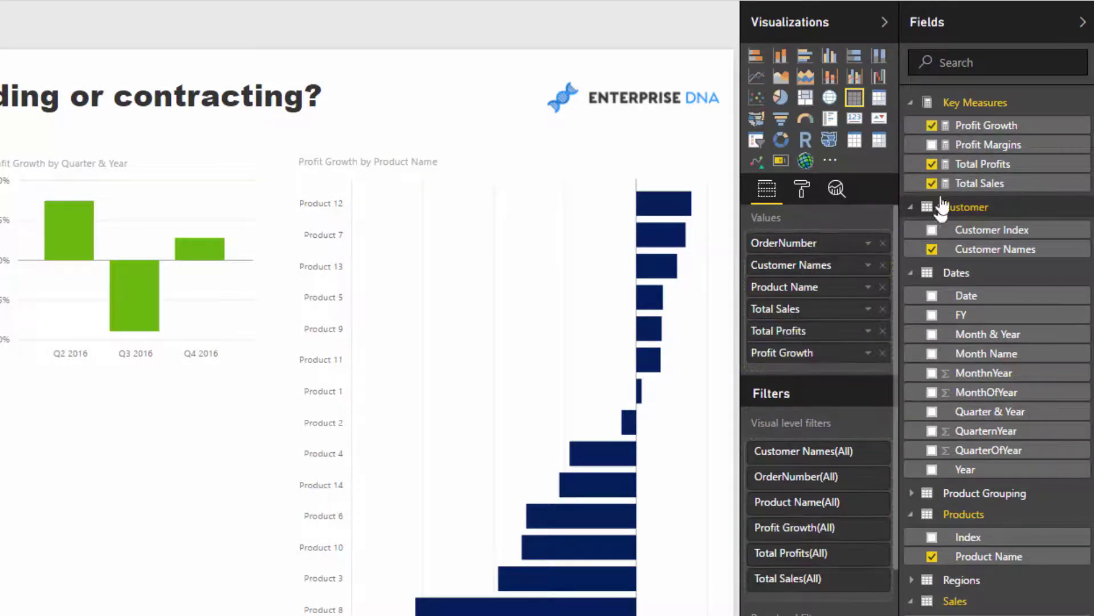
left_click_drag(946, 144, 884, 362)
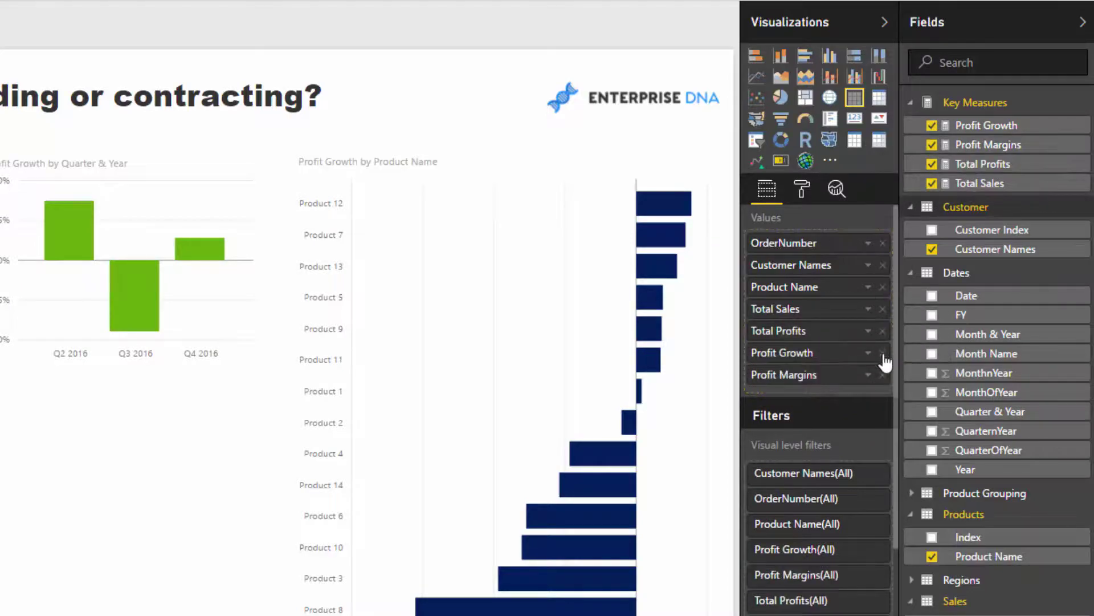
left_click(883, 353)
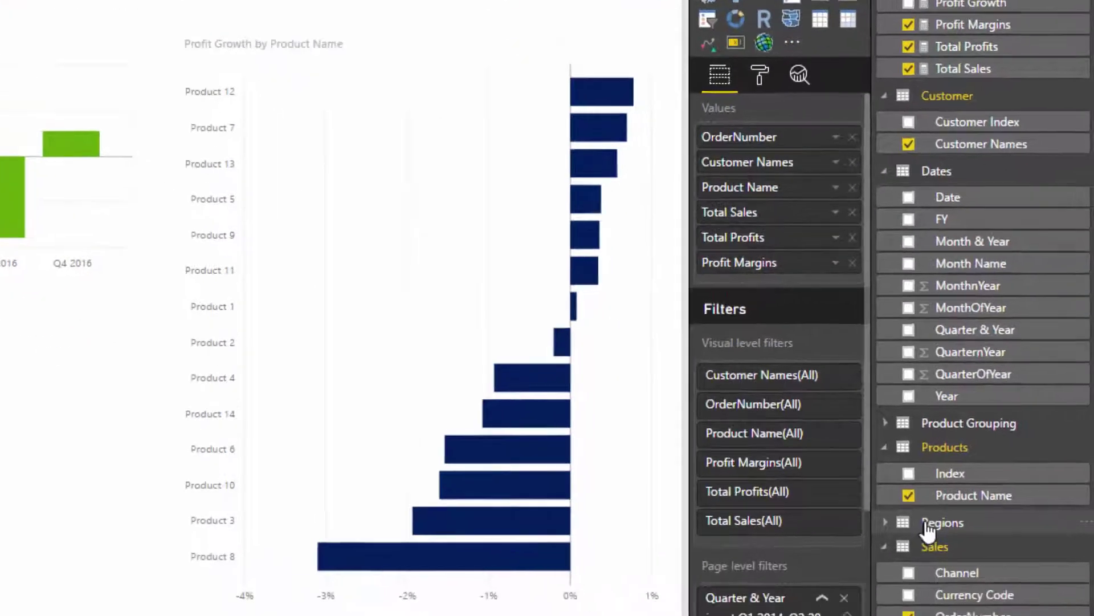
Add City after Product Name and widen the transaction table to the right
left_click(912, 580)
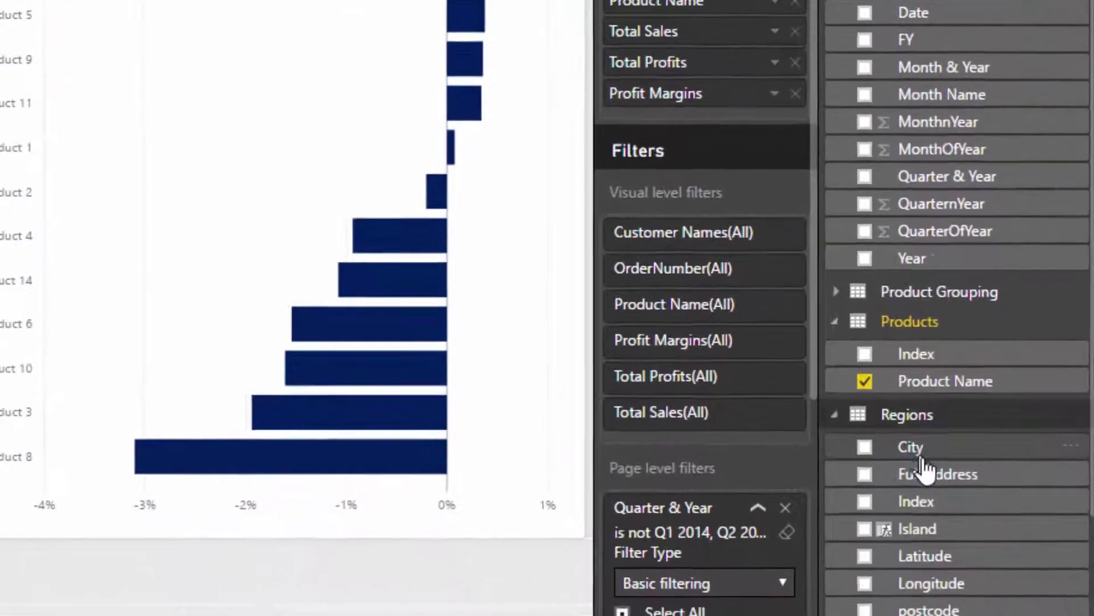
left_click_drag(912, 446, 713, 31)
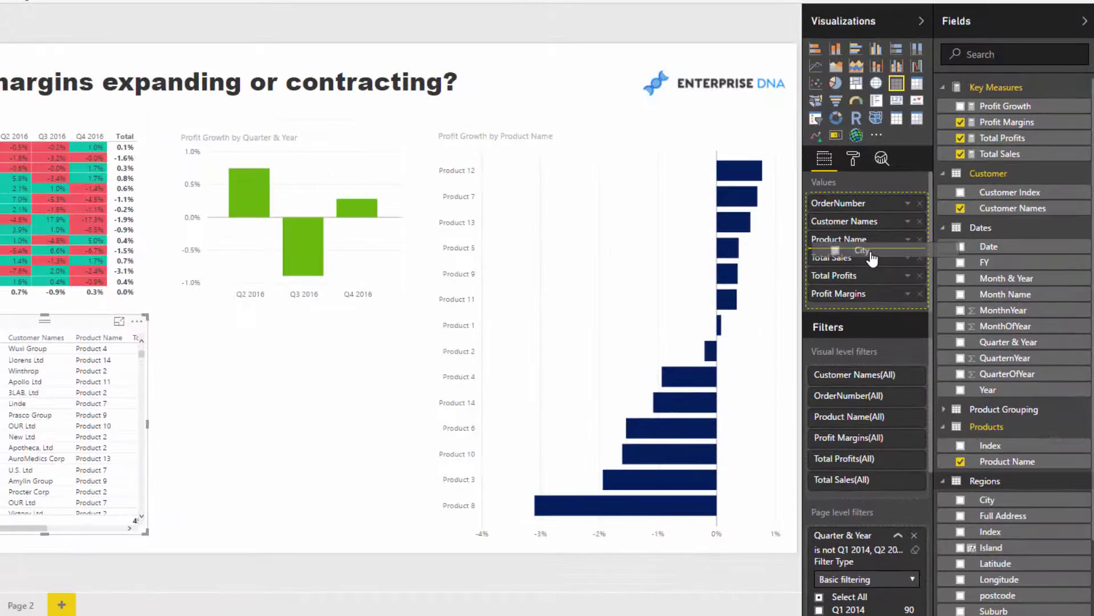
left_click_drag(872, 257, 871, 257)
left_click_drag(147, 425, 395, 436)
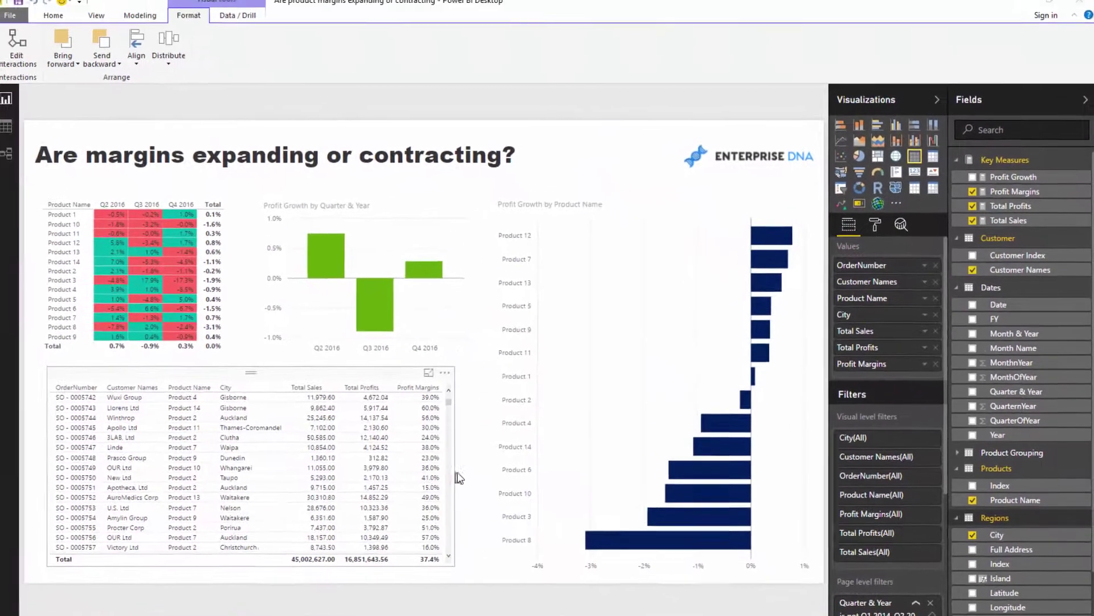
left_click_drag(459, 477, 479, 545)
left_click(311, 360)
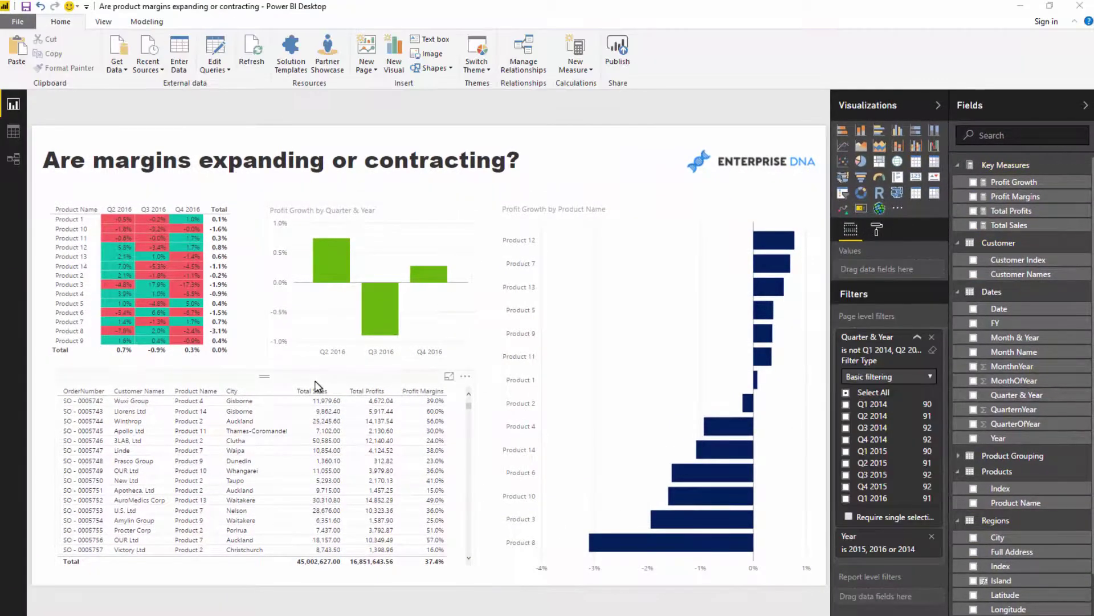
Cross-filter the report to Q3 2016 and set the product bar chart to Filter instead of Highlight
left_click(318, 385)
left_click_drag(318, 384, 323, 378)
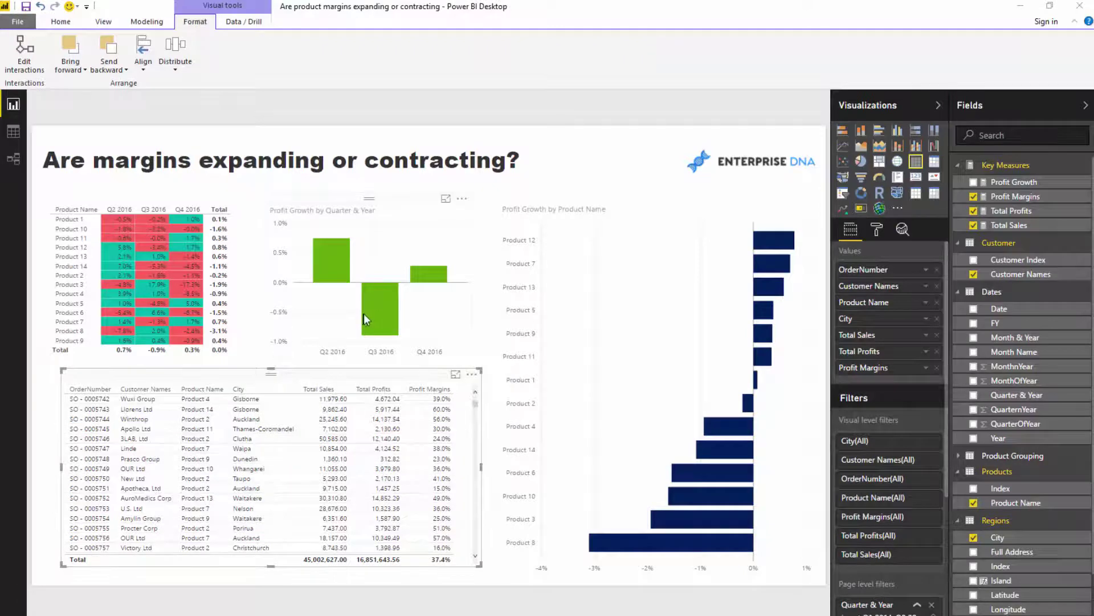
mouse_move(372, 314)
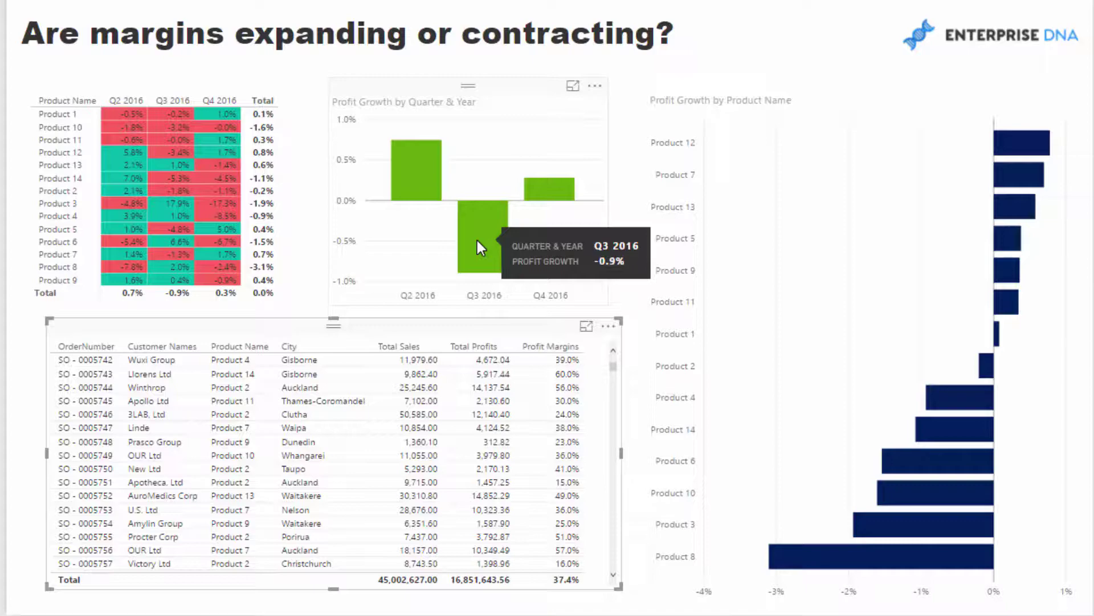
left_click(477, 240)
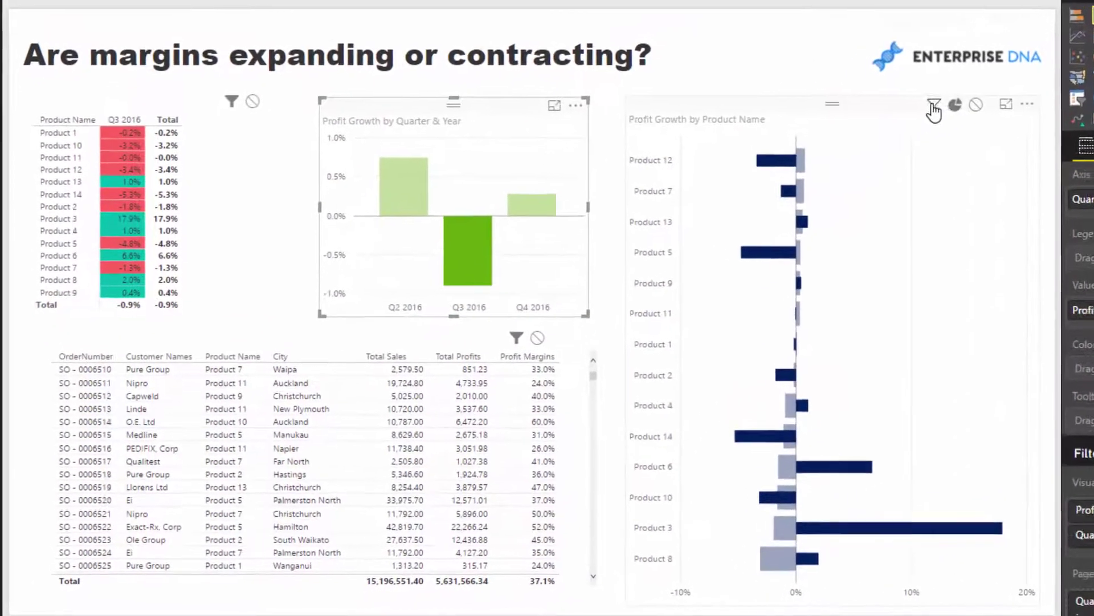
left_click(880, 141)
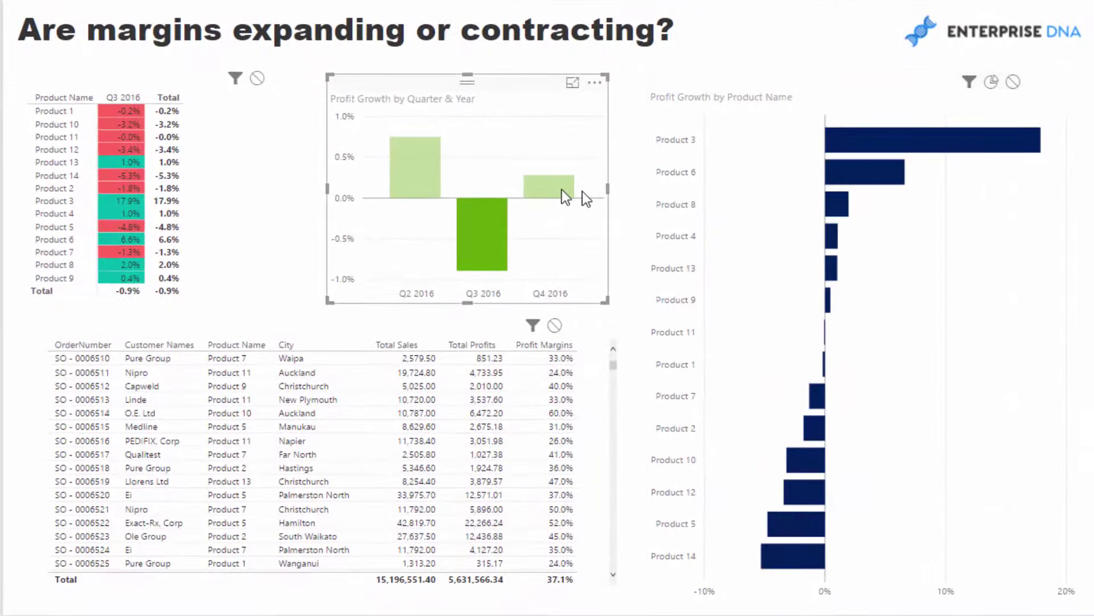
mouse_move(486, 238)
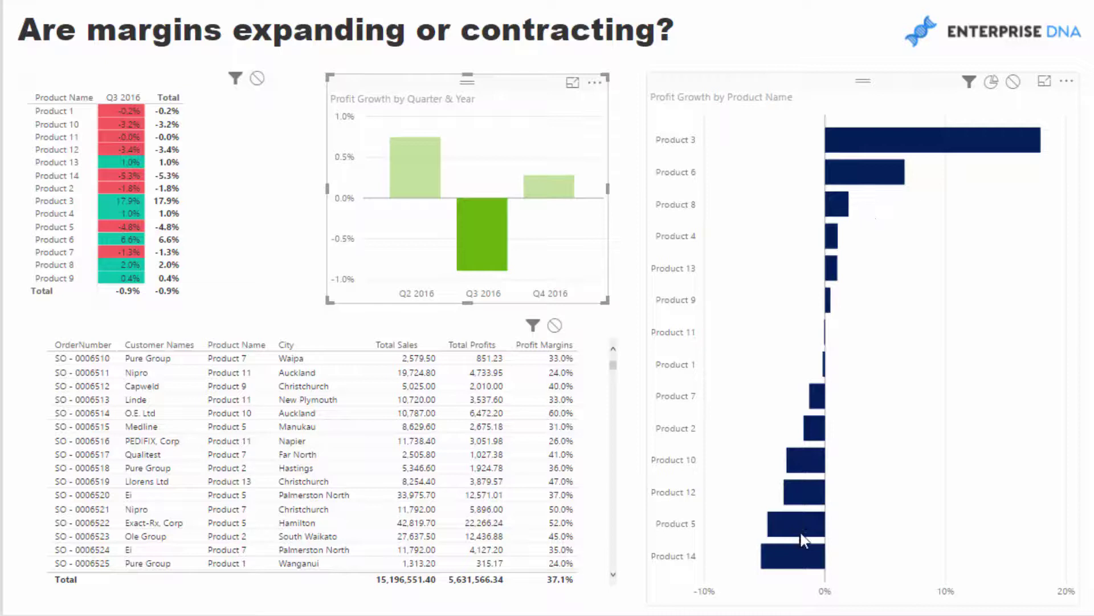
Filter the report to Product 14 and add Date to the transaction table as a plain date
left_click(796, 556)
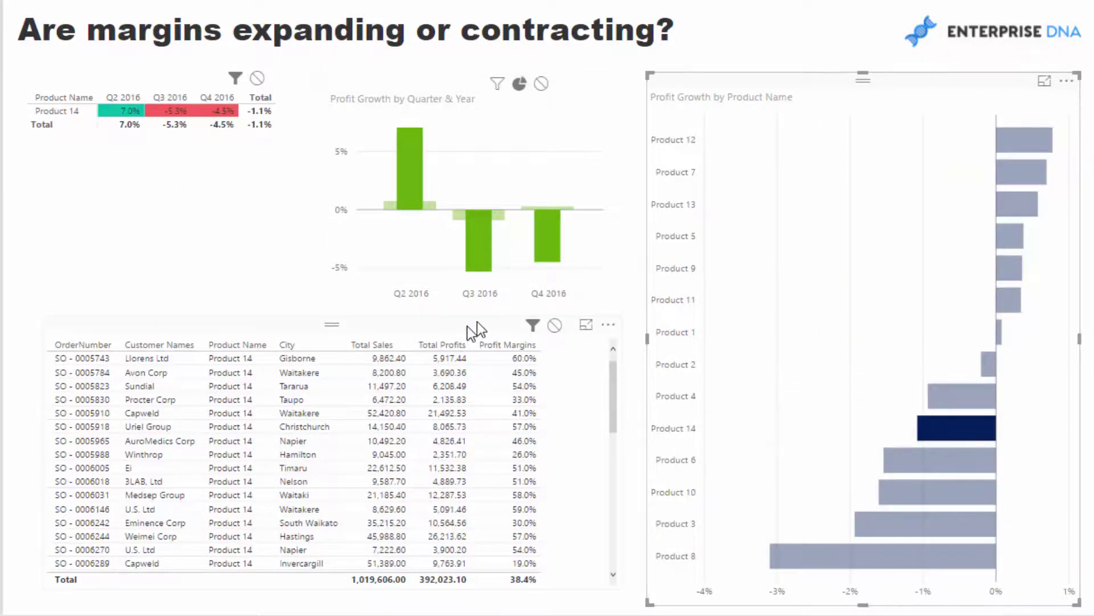
left_click(557, 355)
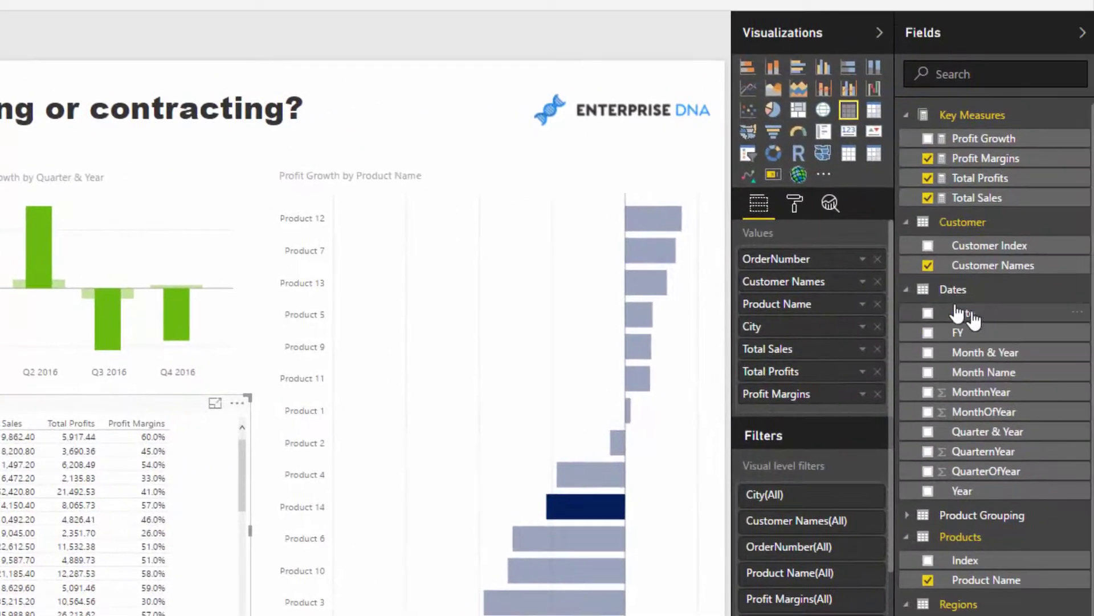
left_click_drag(964, 313, 831, 275)
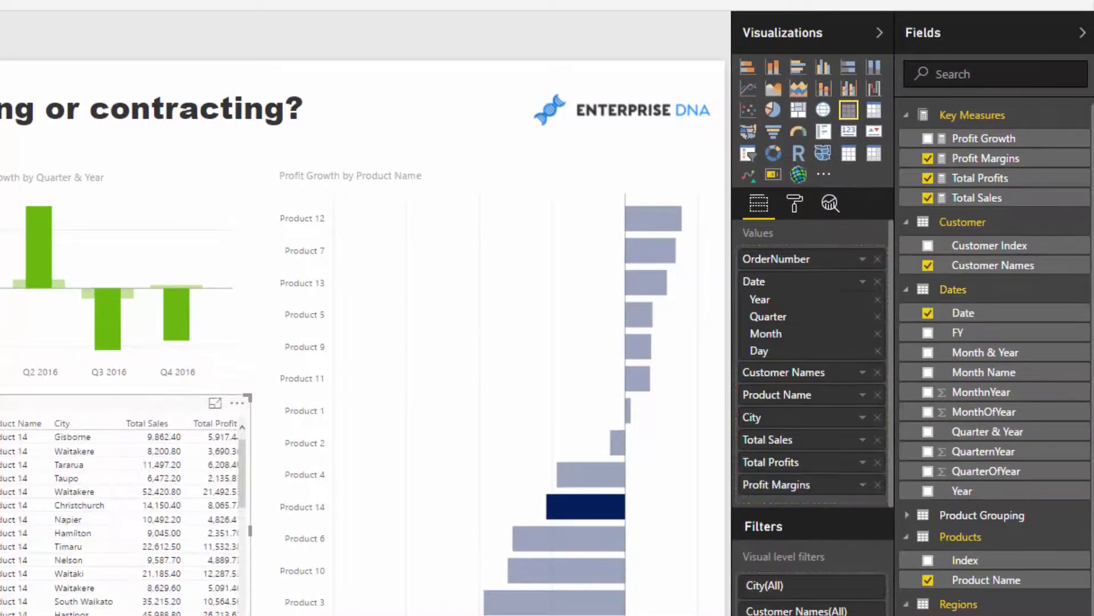
left_click(864, 281)
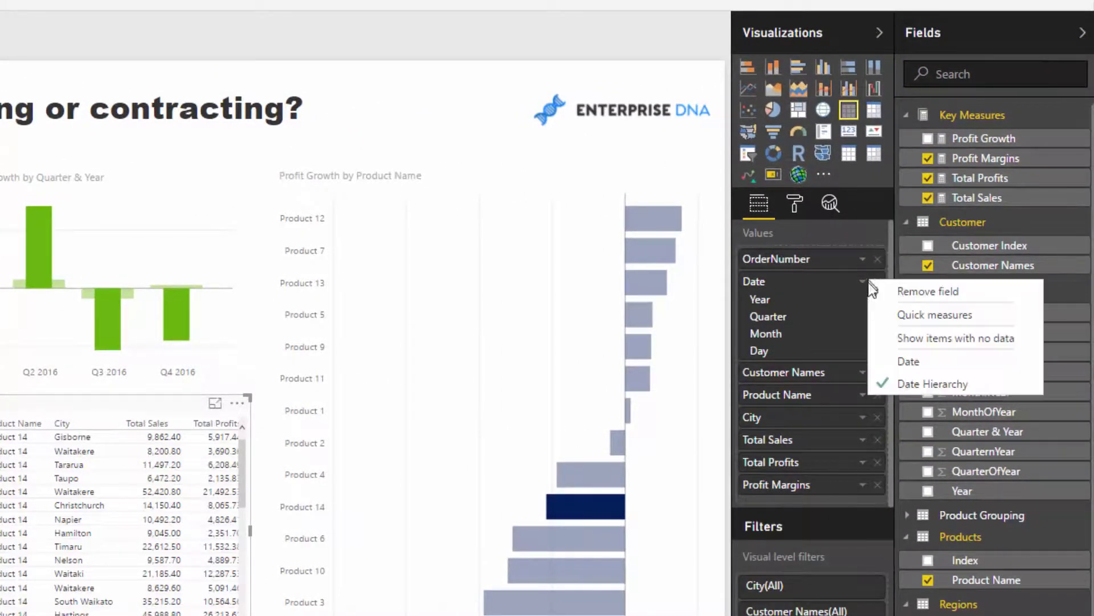
left_click(901, 360)
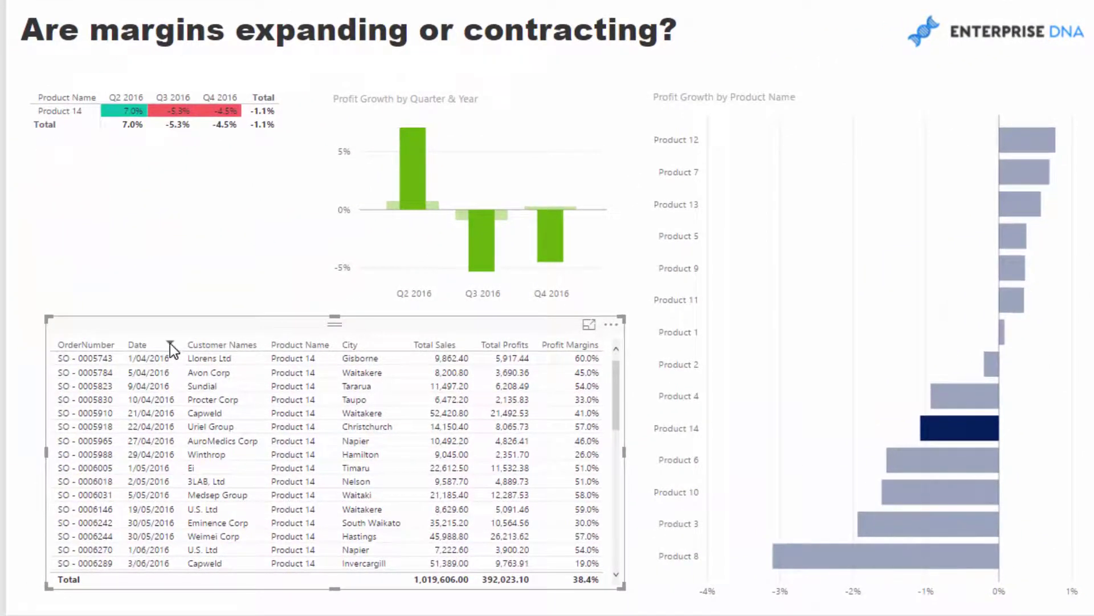
Sort the transaction table by Date, newest first
left_click(170, 343)
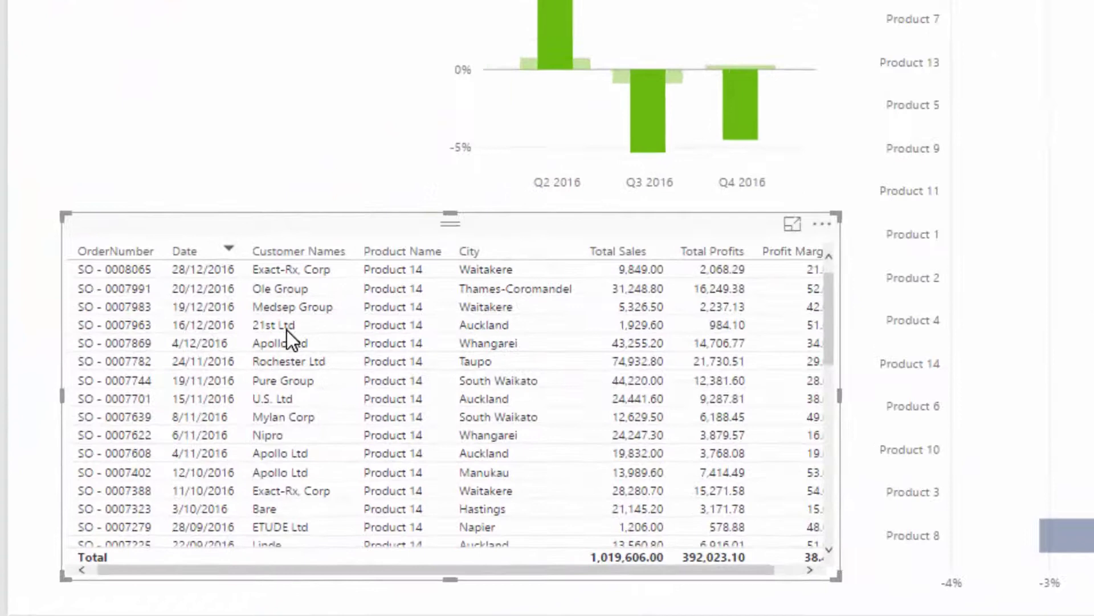
scroll(213, 404, "down", 1)
scroll(394, 237, "up", 1)
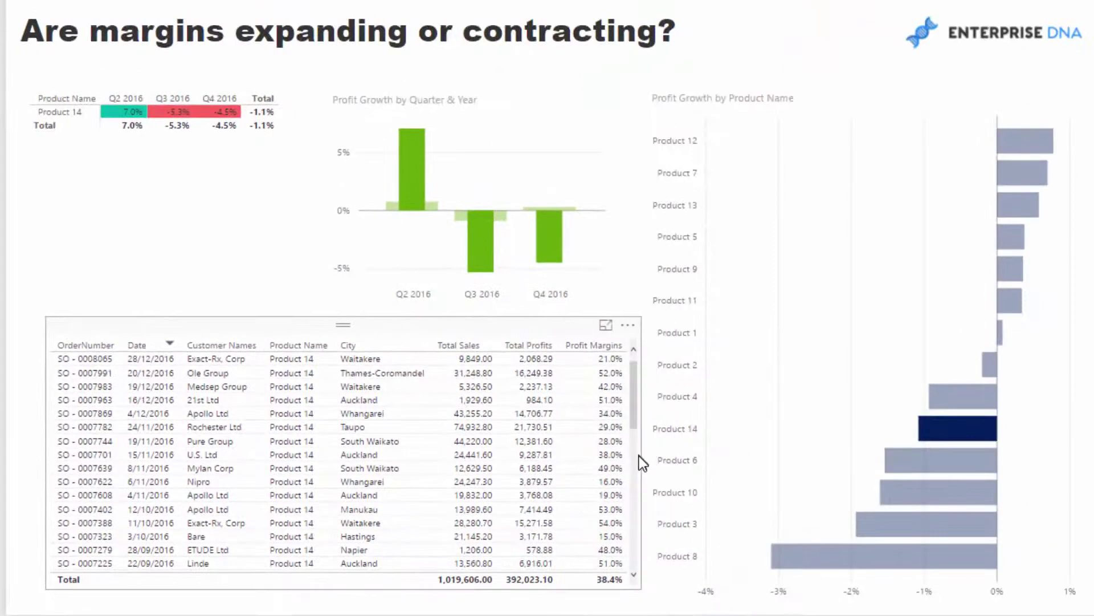
left_click(643, 455)
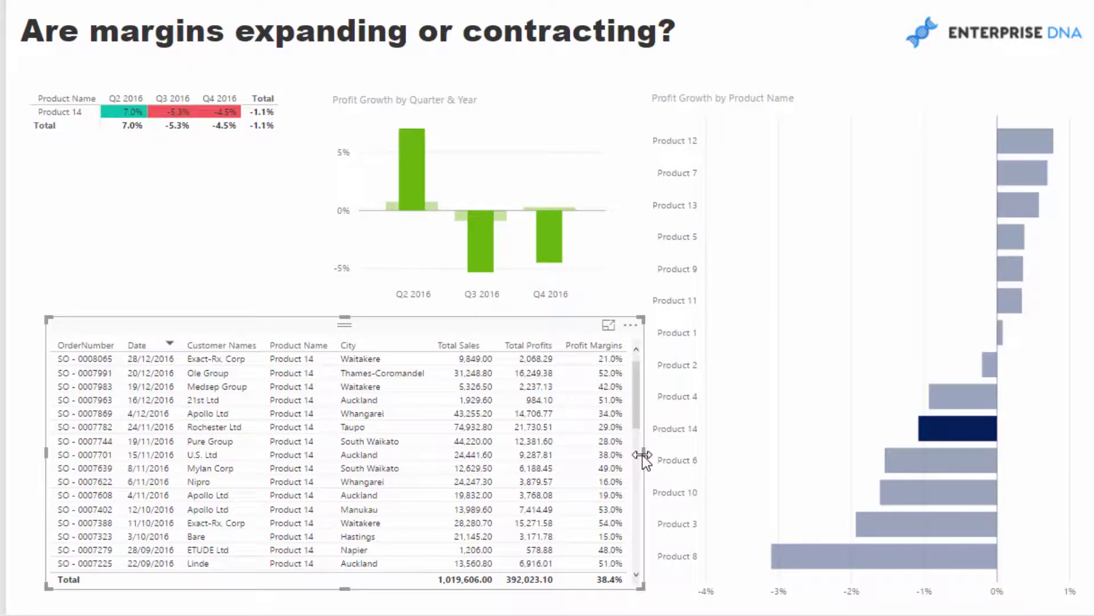